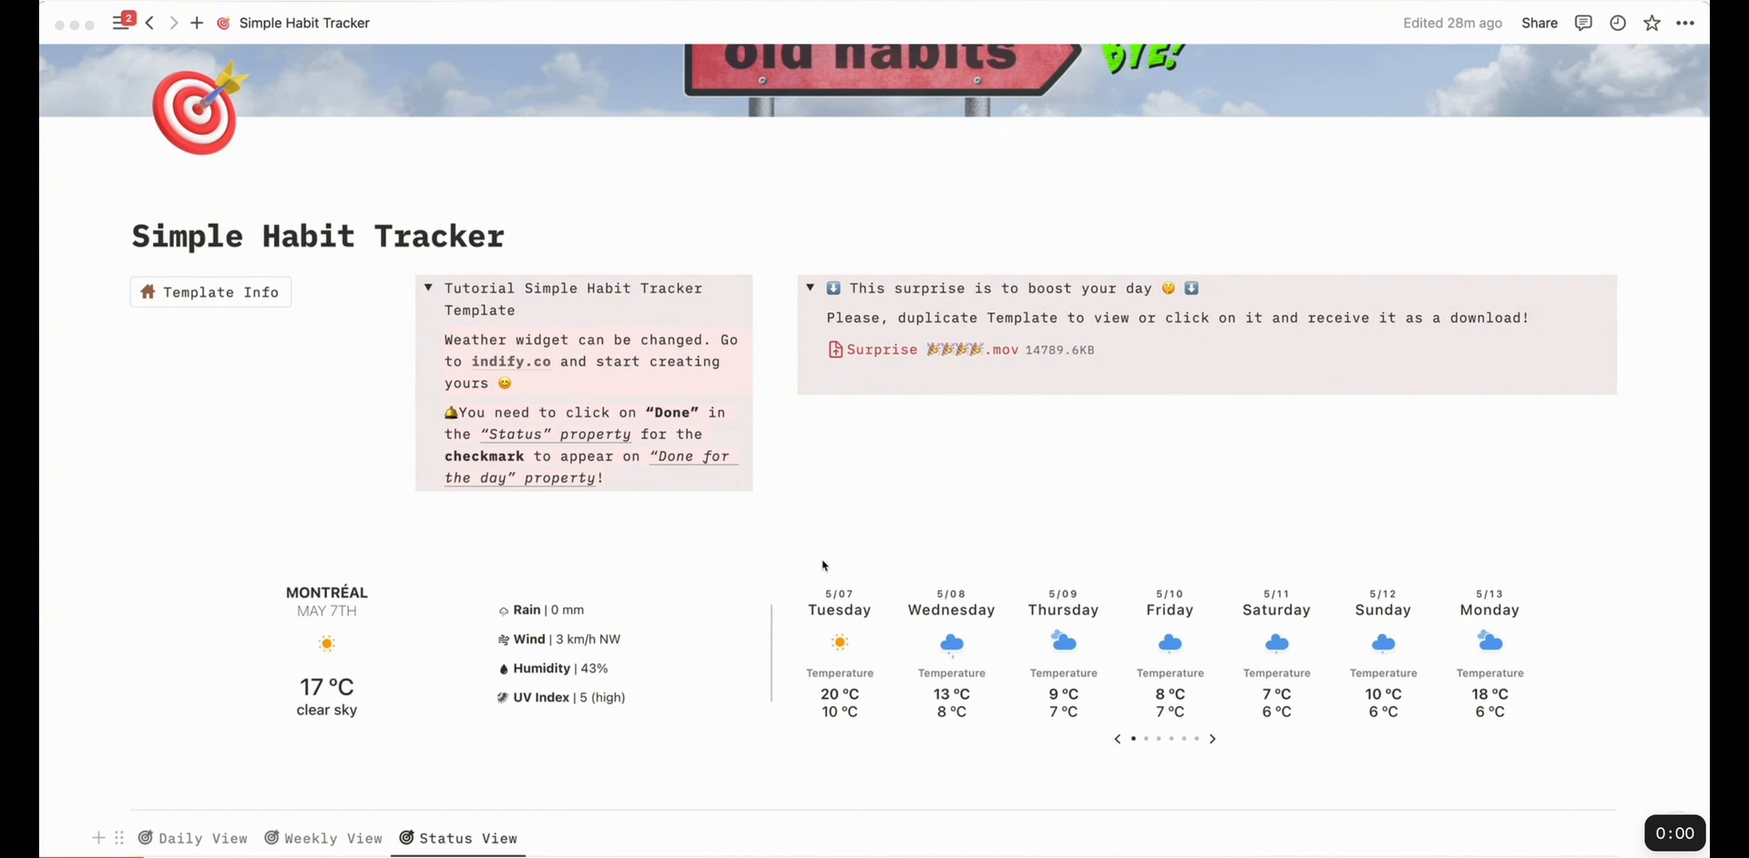
Delete the Go buy groceries habit from the Daily View of the Habit Tracker table
{"action": "left_click", "coordinate": [882, 373]}
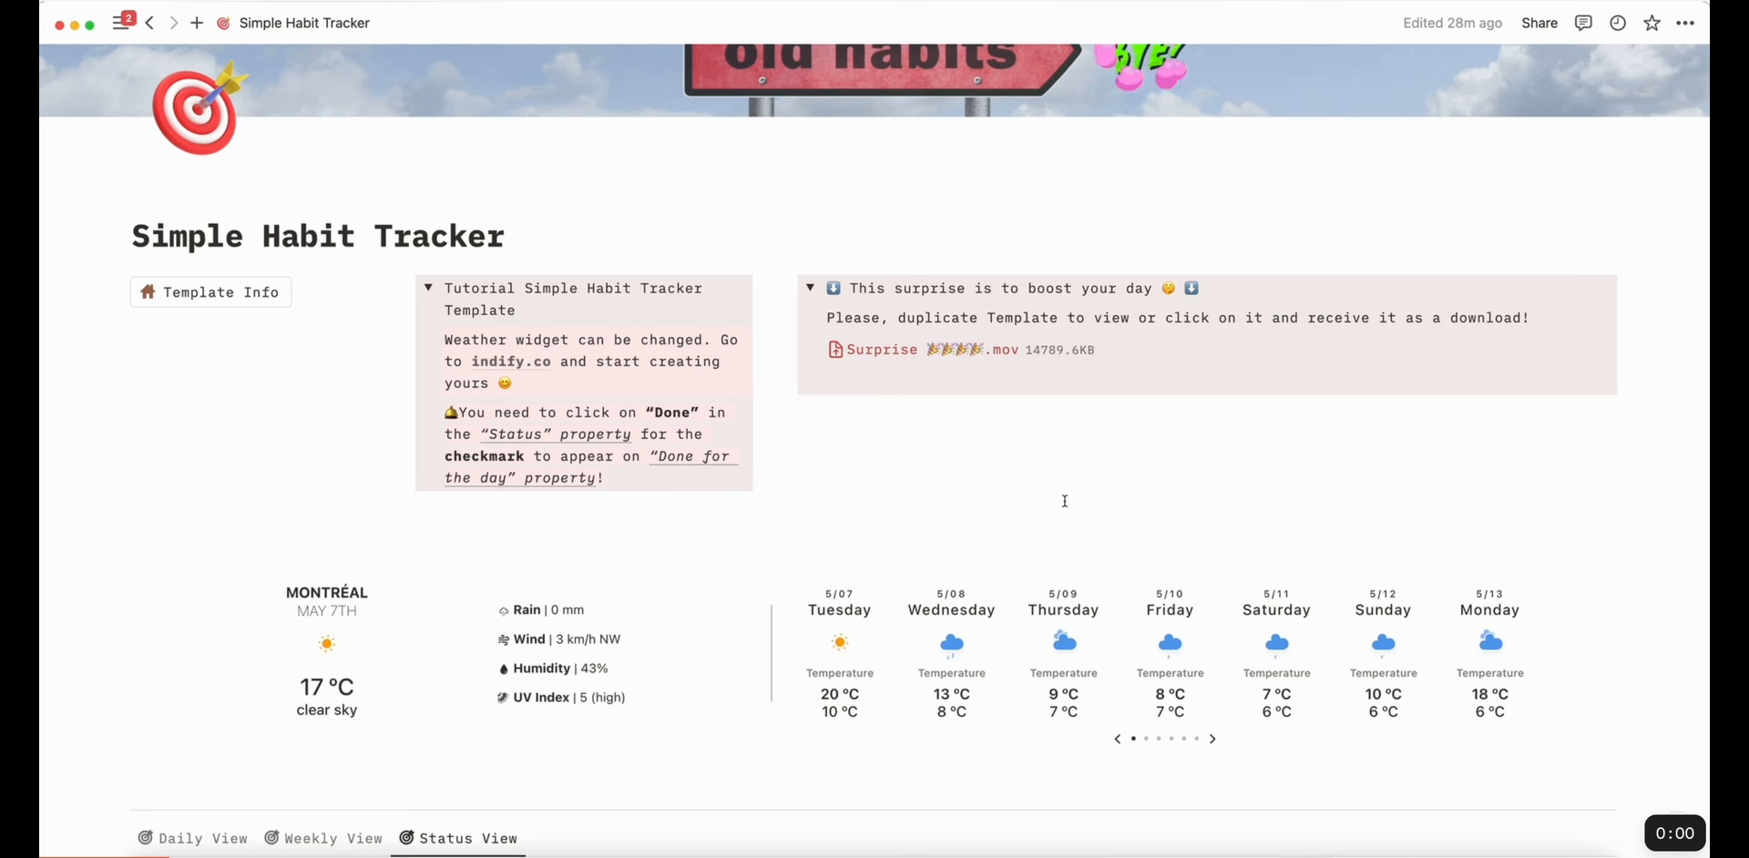
{"action": "scroll", "coordinate": [1066, 499], "scroll_direction": "down", "scroll_amount": 5}
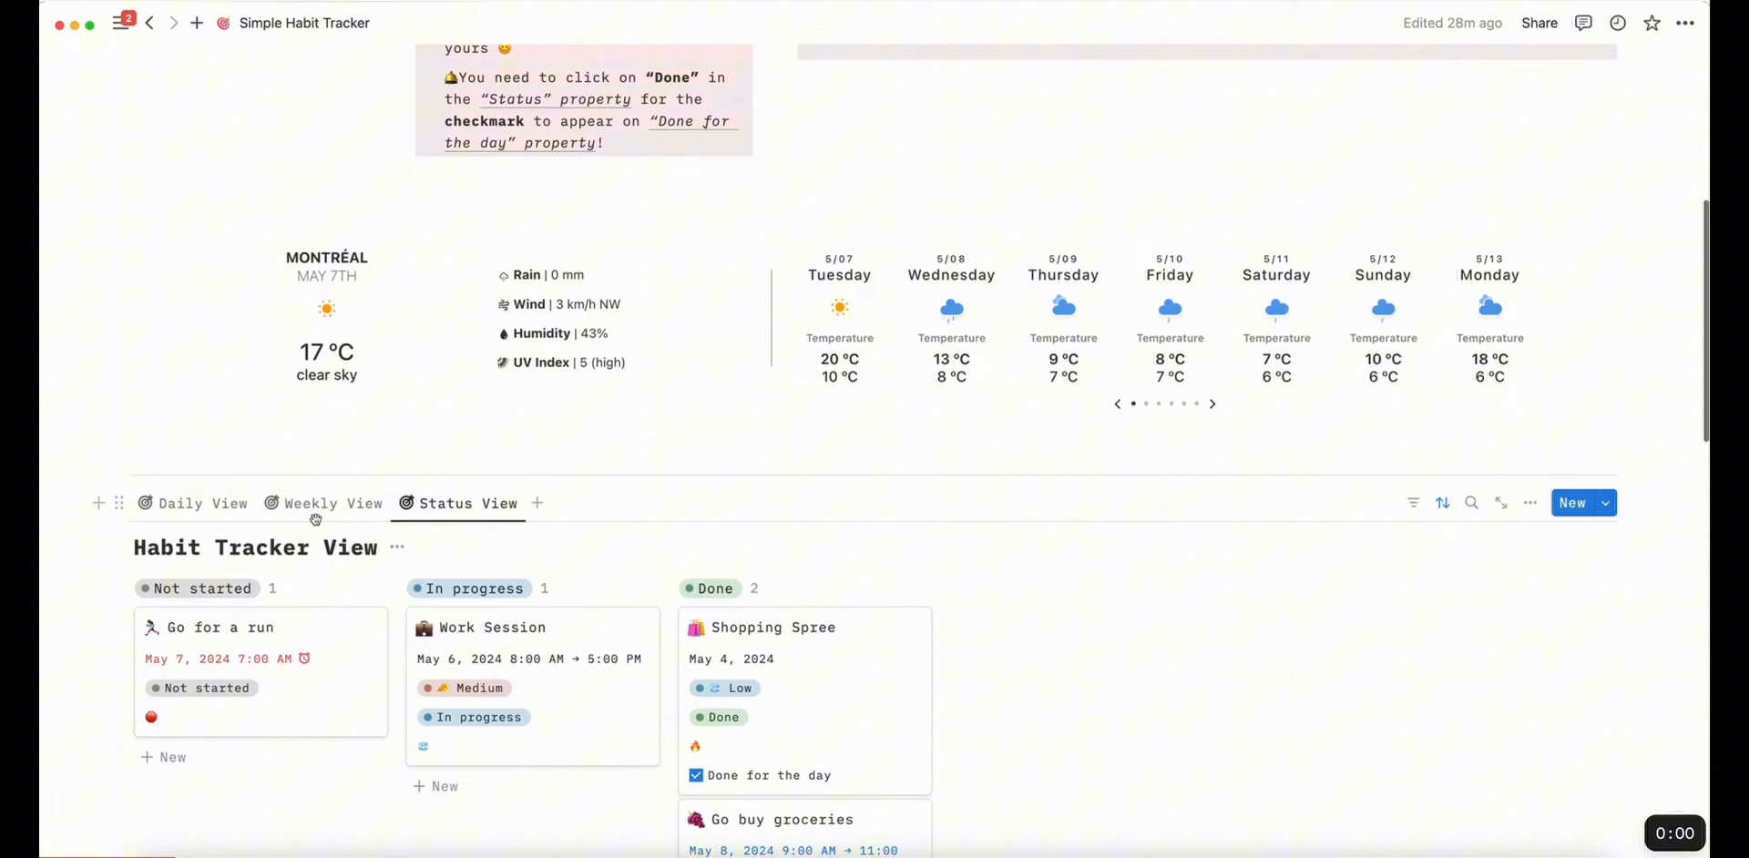
{"action": "left_click", "coordinate": [203, 504]}
{"action": "left_click", "coordinate": [143, 557]}
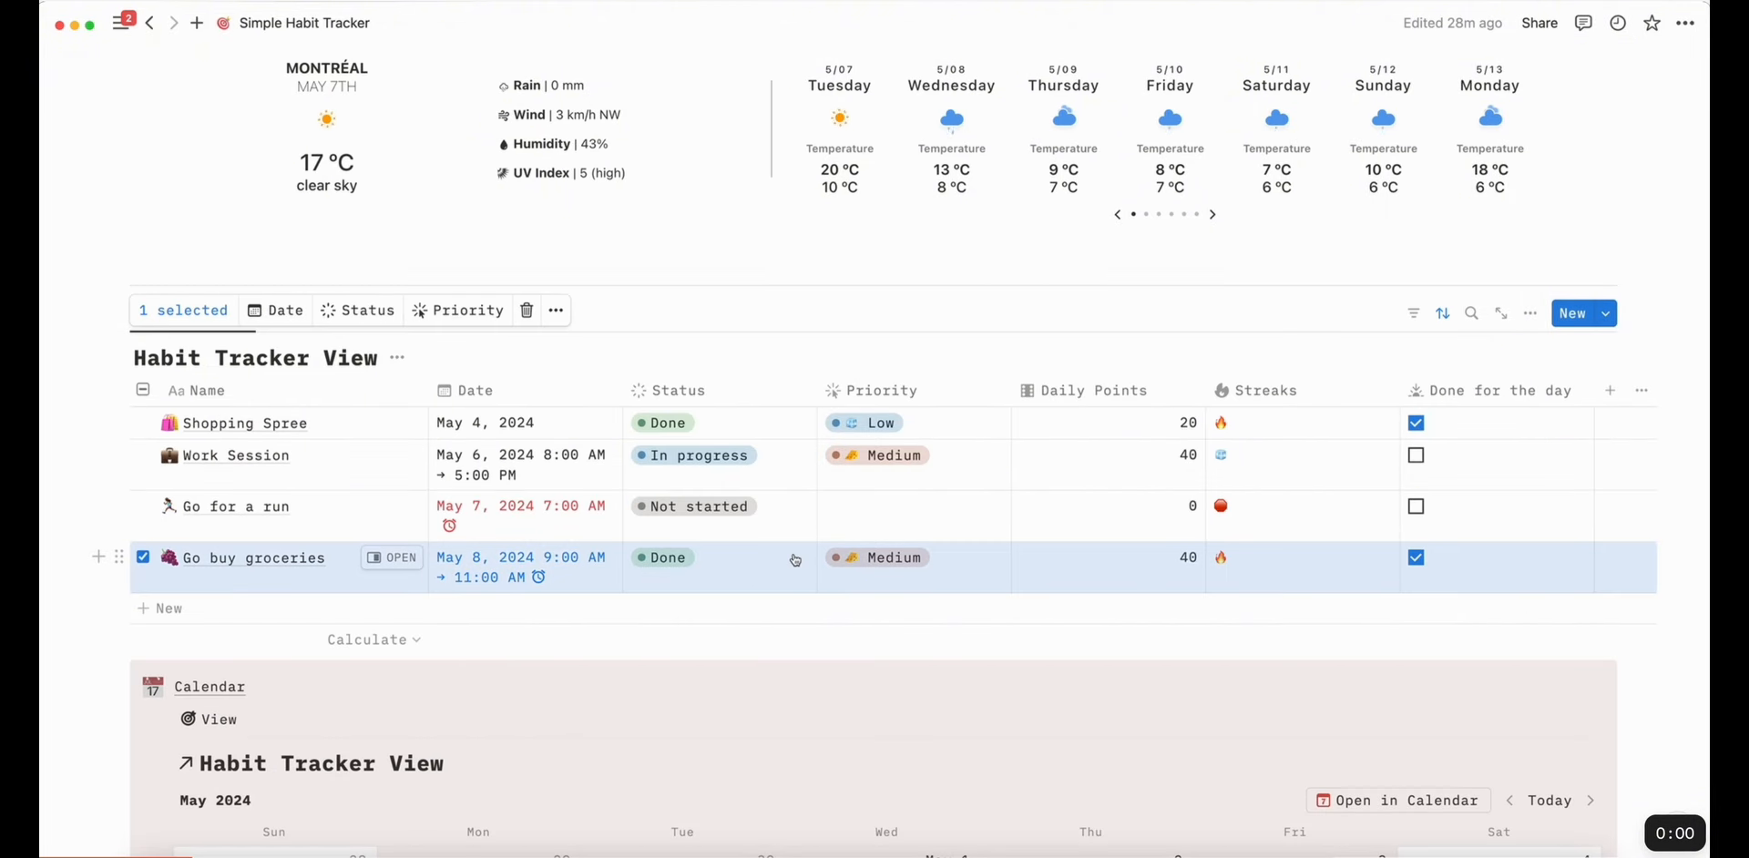
{"action": "key", "text": "Delete"}
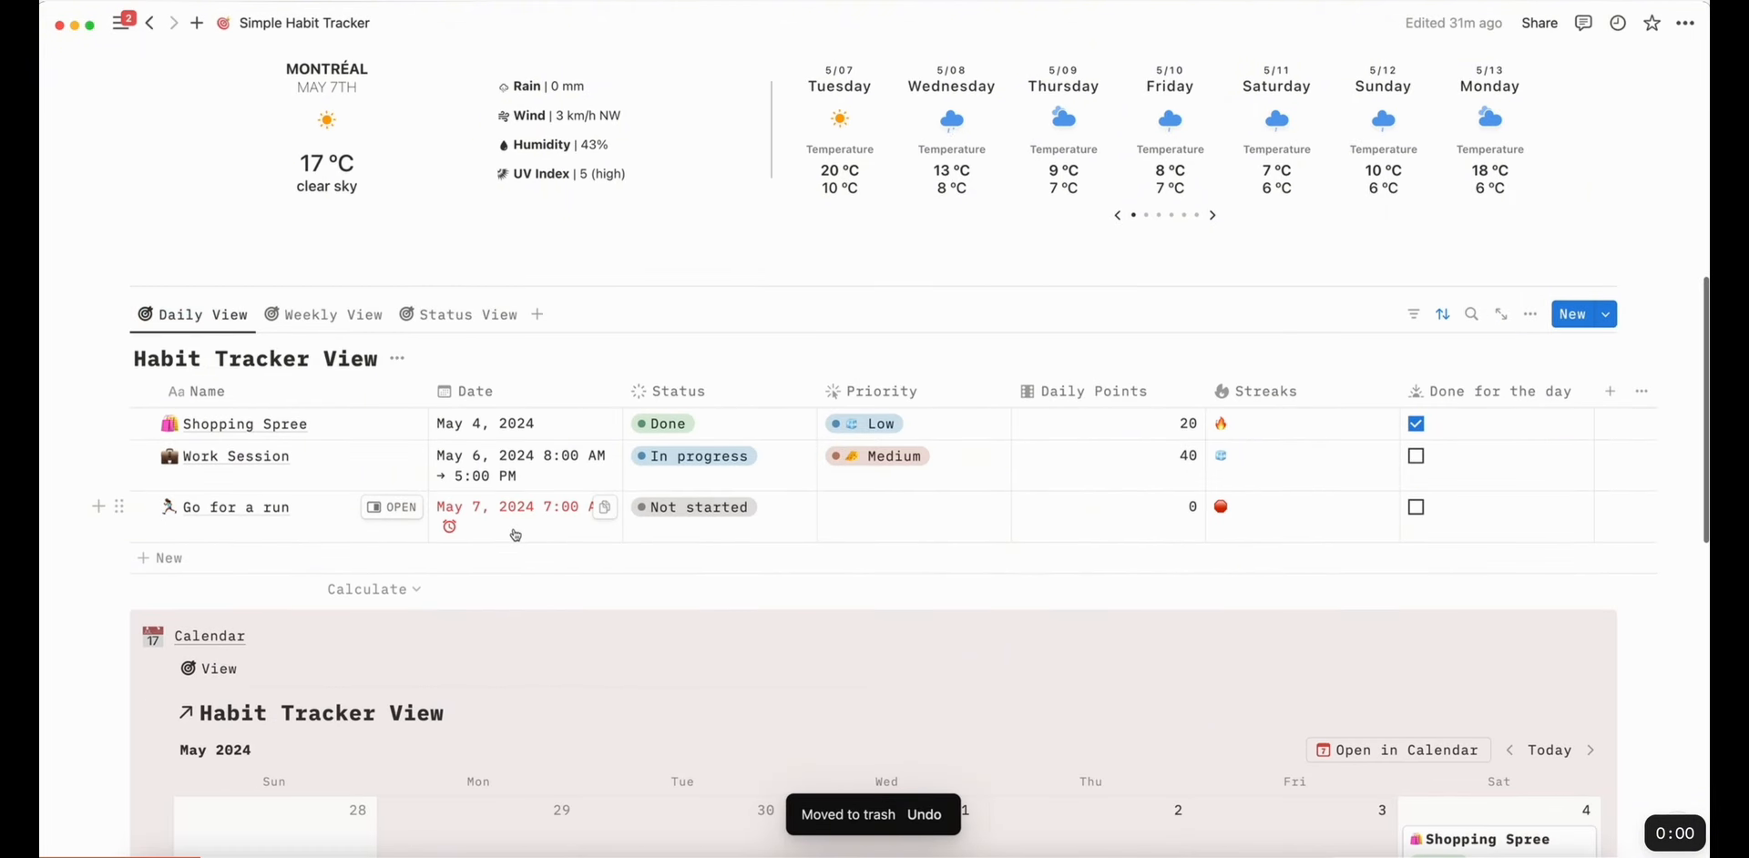
Open the inbox to check the habit reminders
{"action": "scroll", "coordinate": [519, 533], "scroll_direction": "up", "scroll_amount": 1}
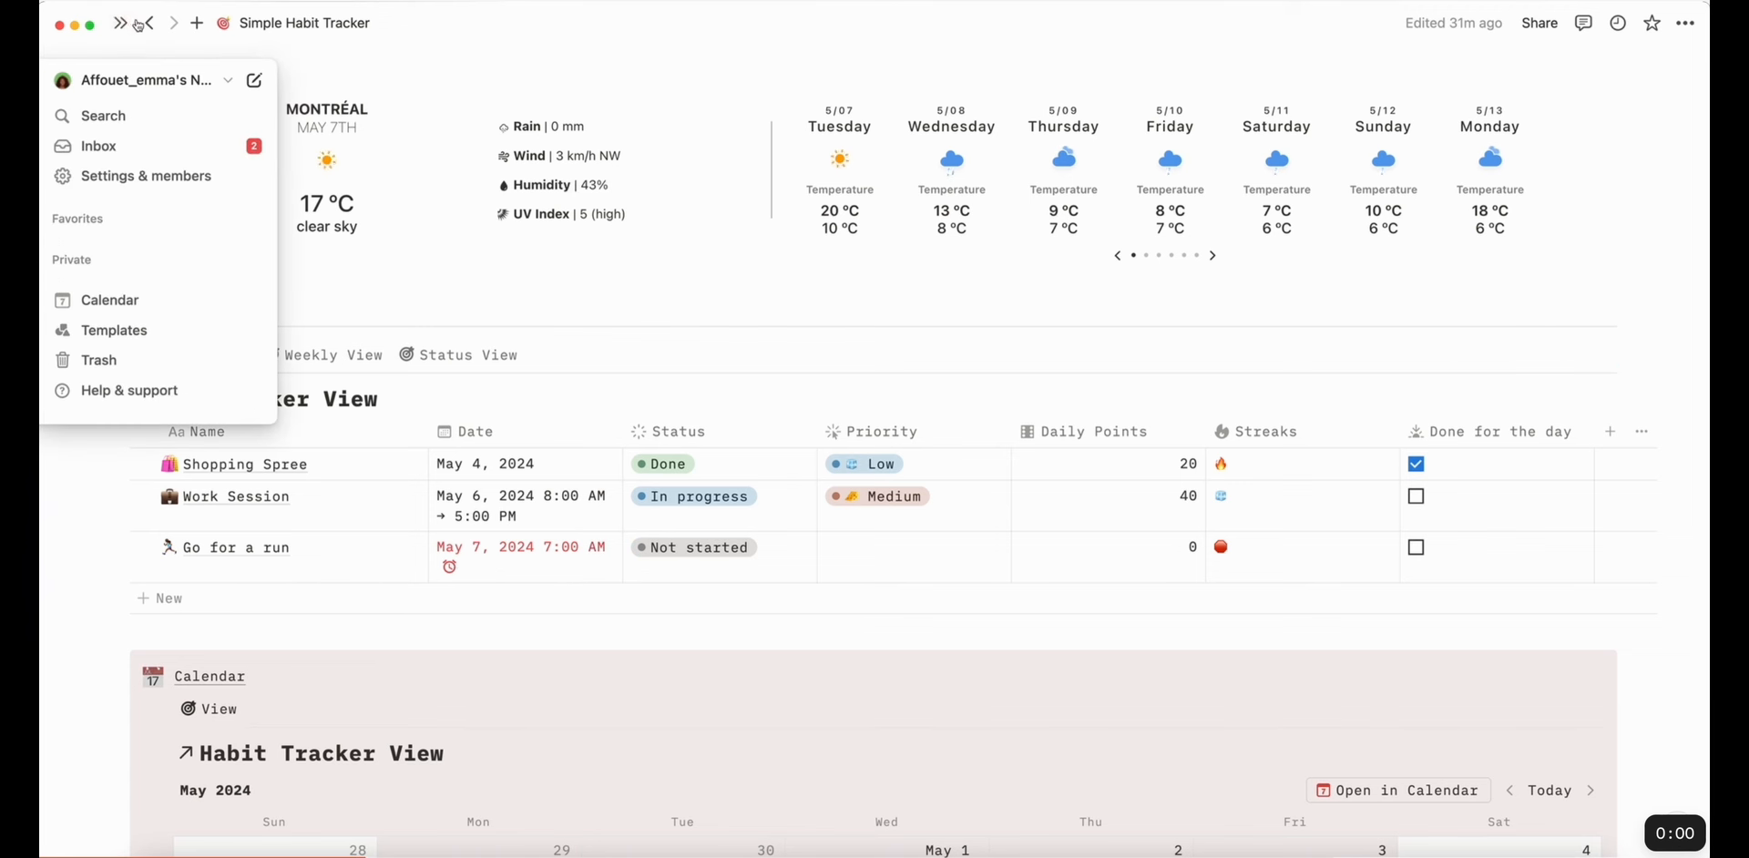
{"action": "mouse_move", "coordinate": [121, 22]}
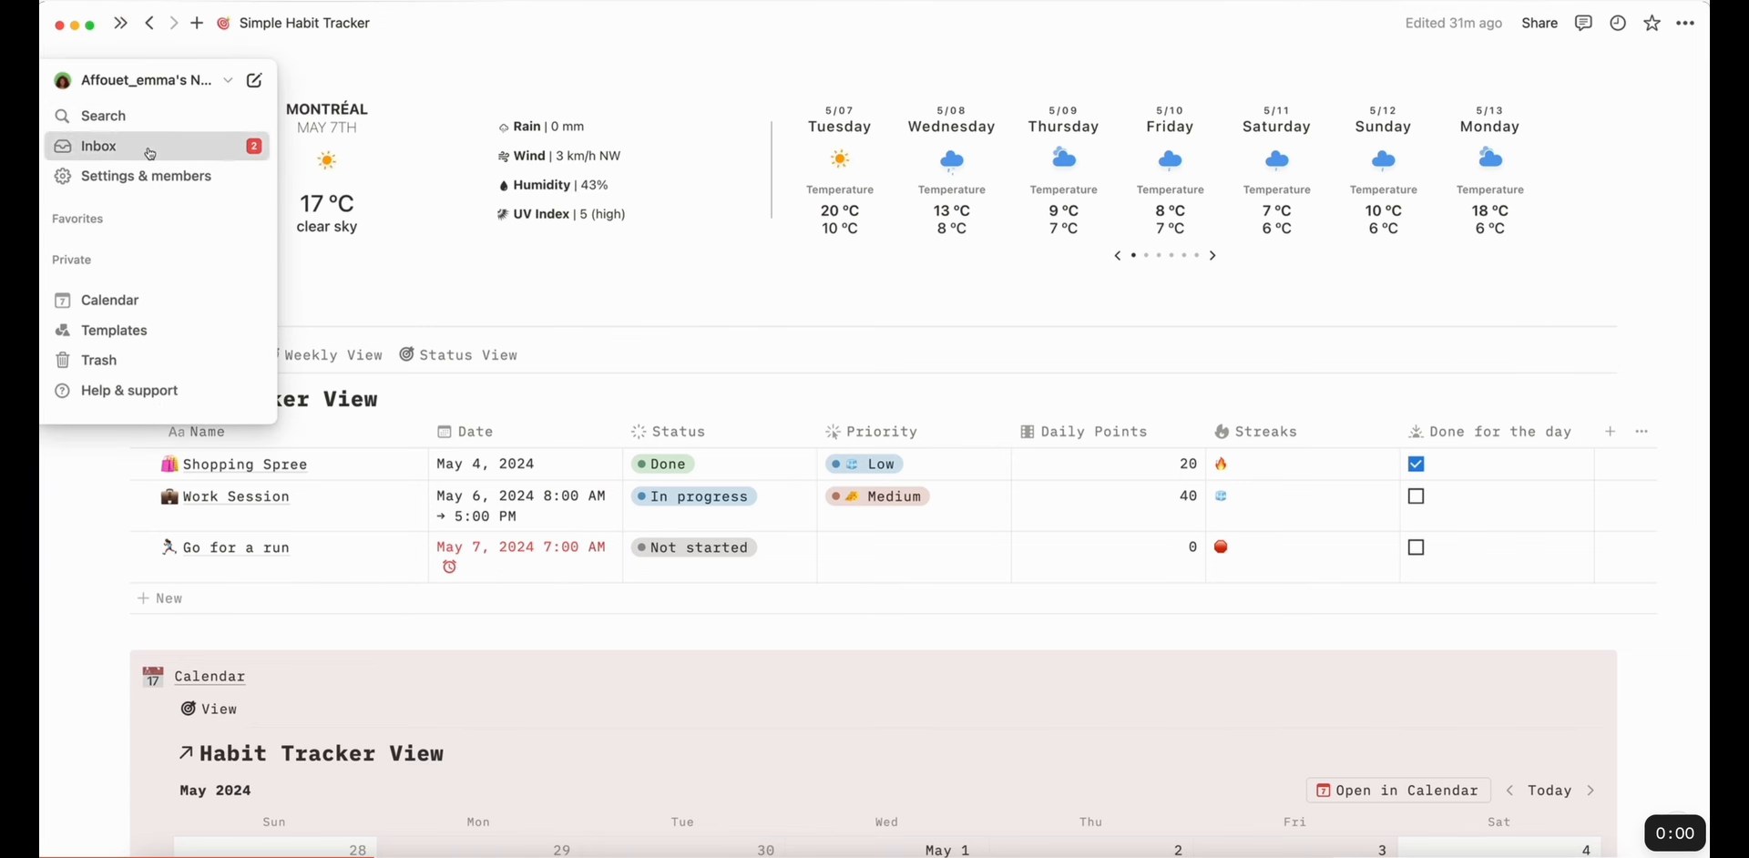
{"action": "left_click", "coordinate": [109, 144]}
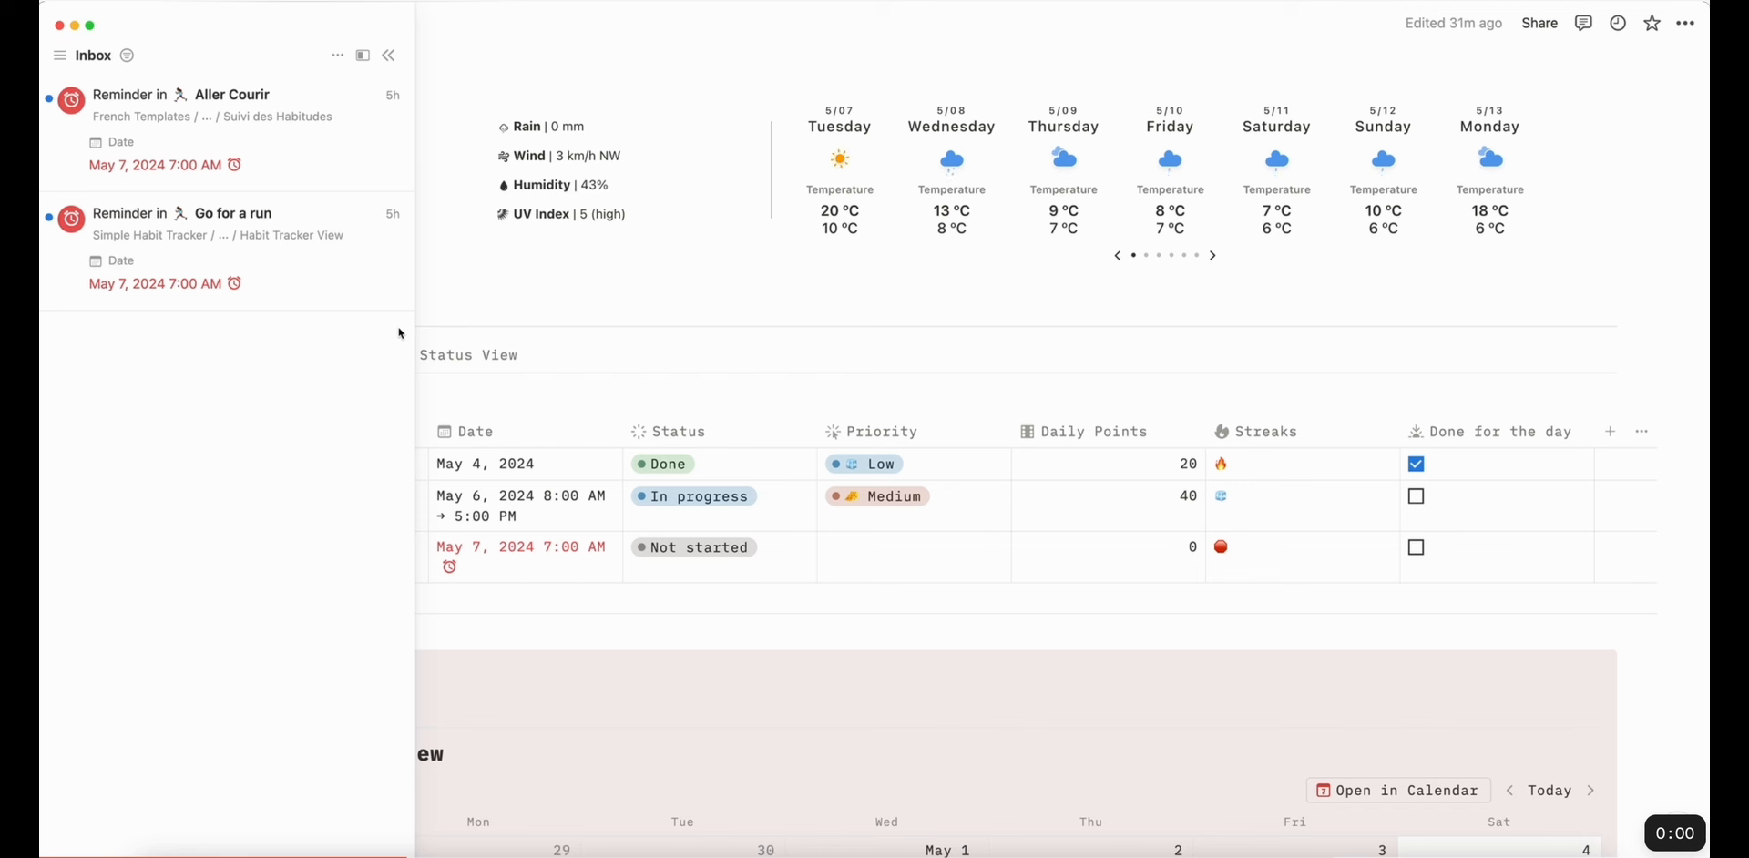
Add a new habit named Go buy grapes to the Daily View table
{"action": "left_click", "coordinate": [160, 598]}
{"action": "type", "text": "Go buy"}
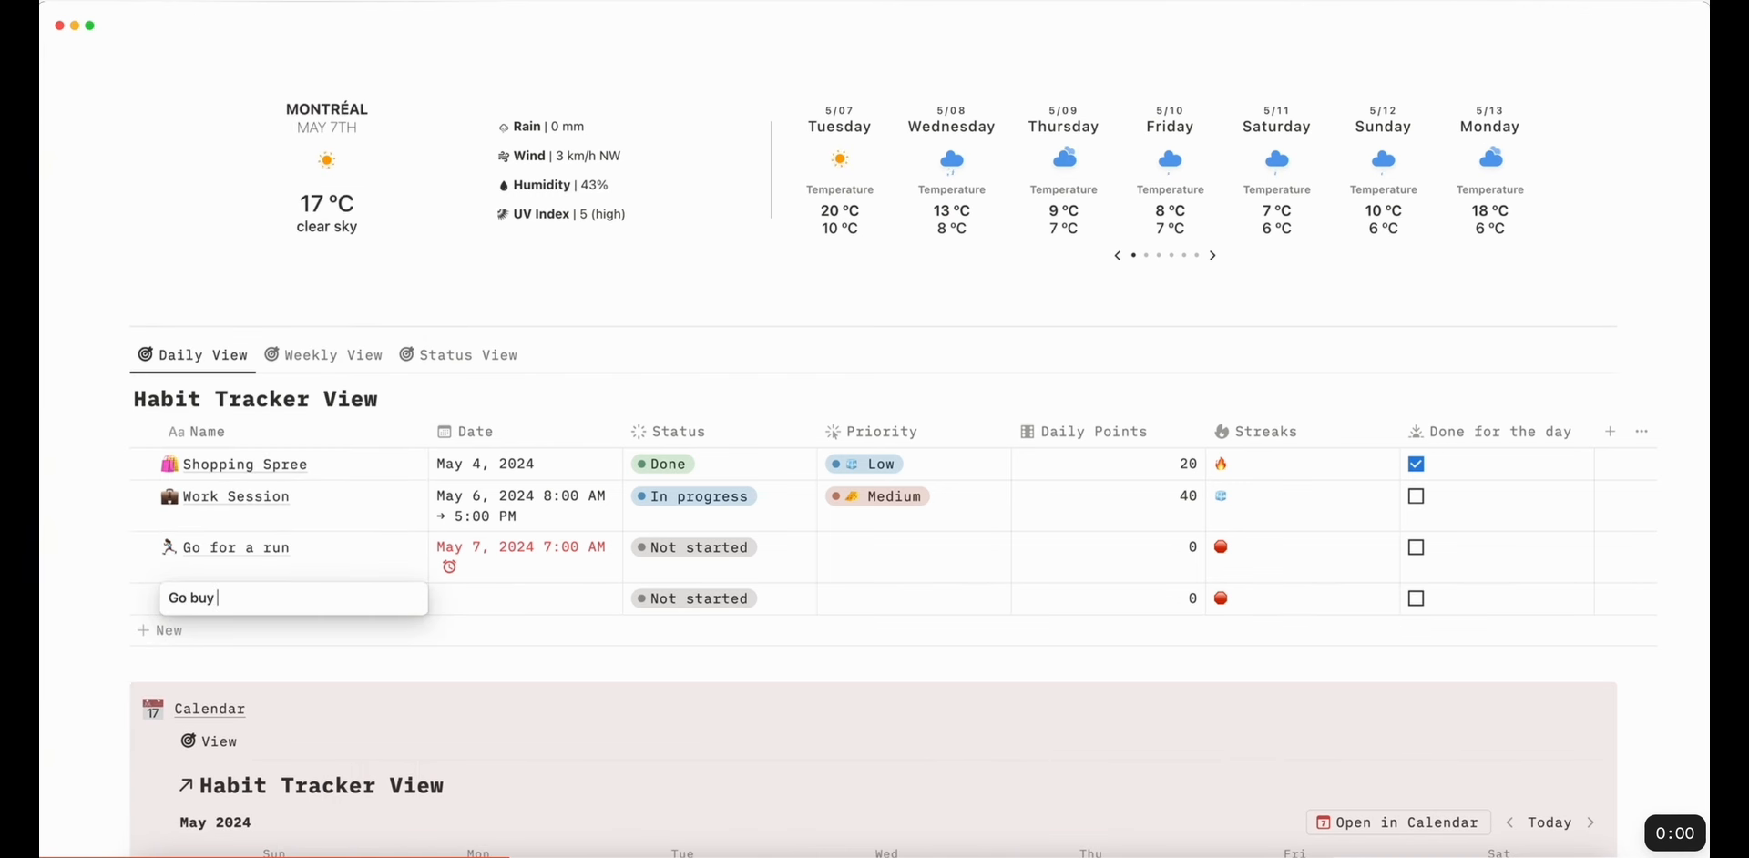
{"action": "type", "text": " grapes"}
{"action": "key", "text": "Return"}
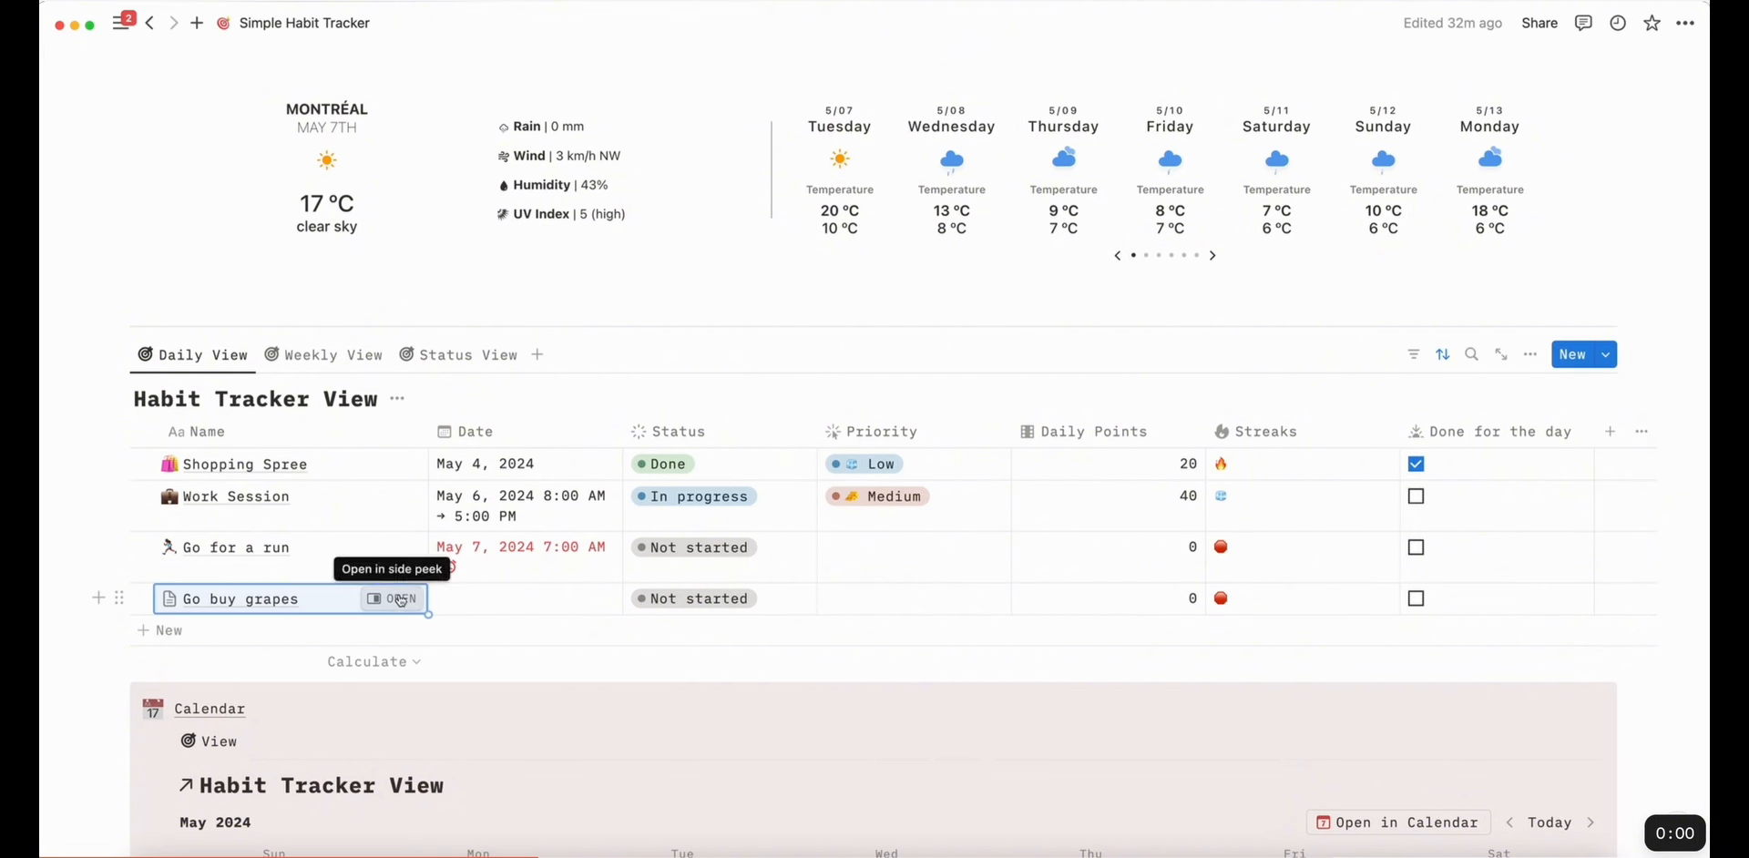
Open the Go buy grapes page in side peek and give it the grapes emoji as its icon
{"action": "left_click", "coordinate": [393, 598]}
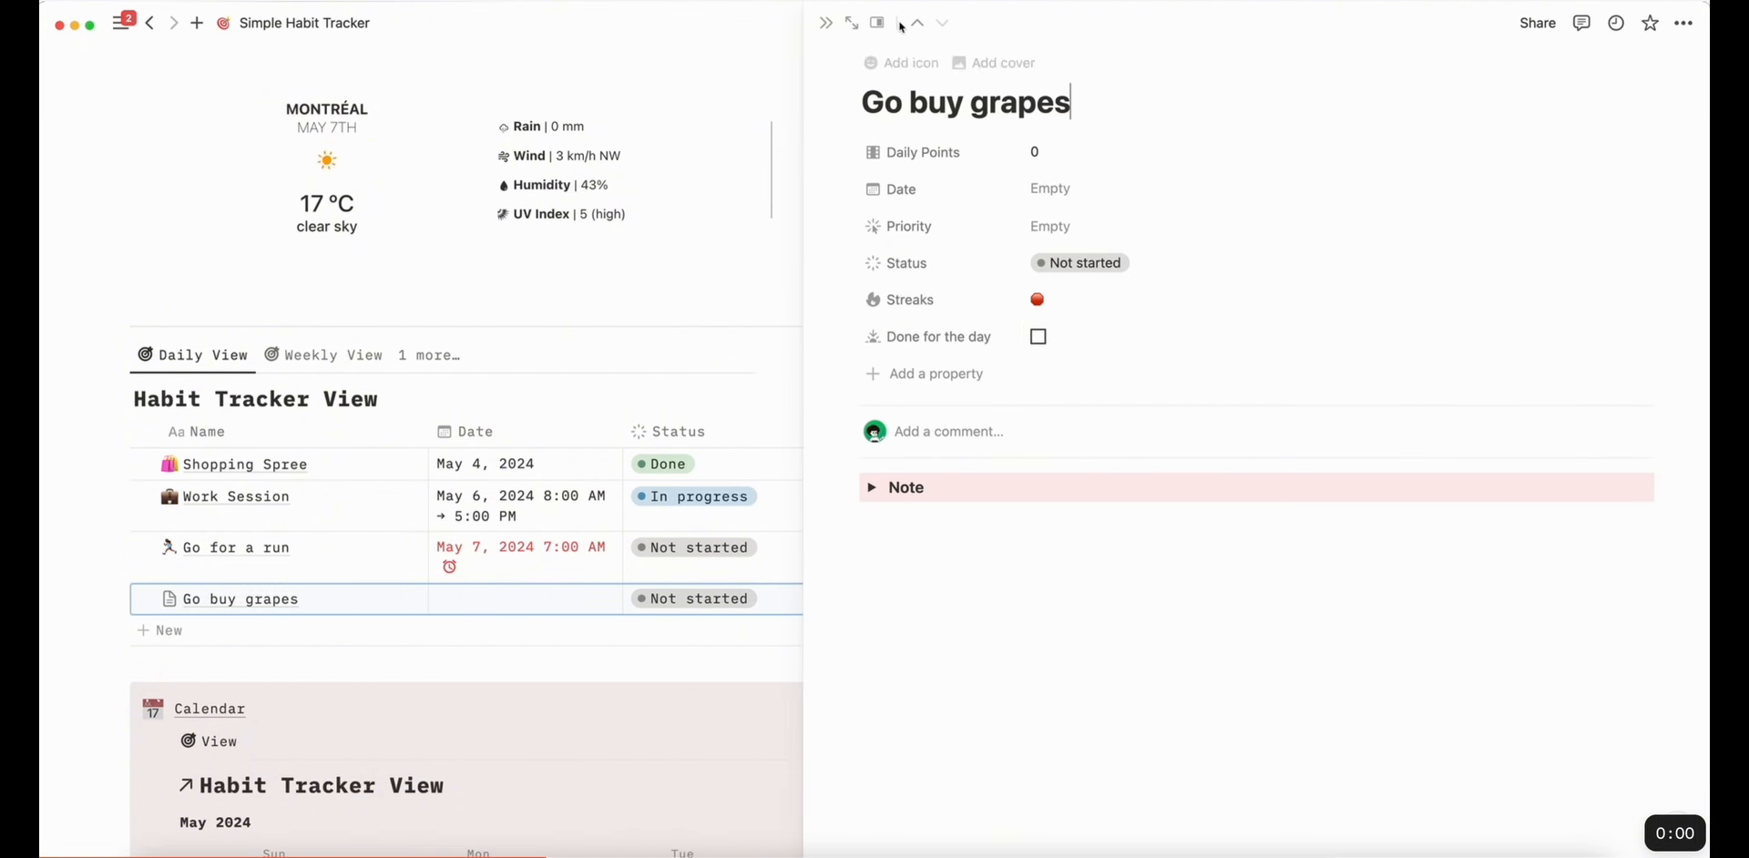
{"action": "left_click", "coordinate": [905, 63]}
{"action": "left_click", "coordinate": [879, 102]}
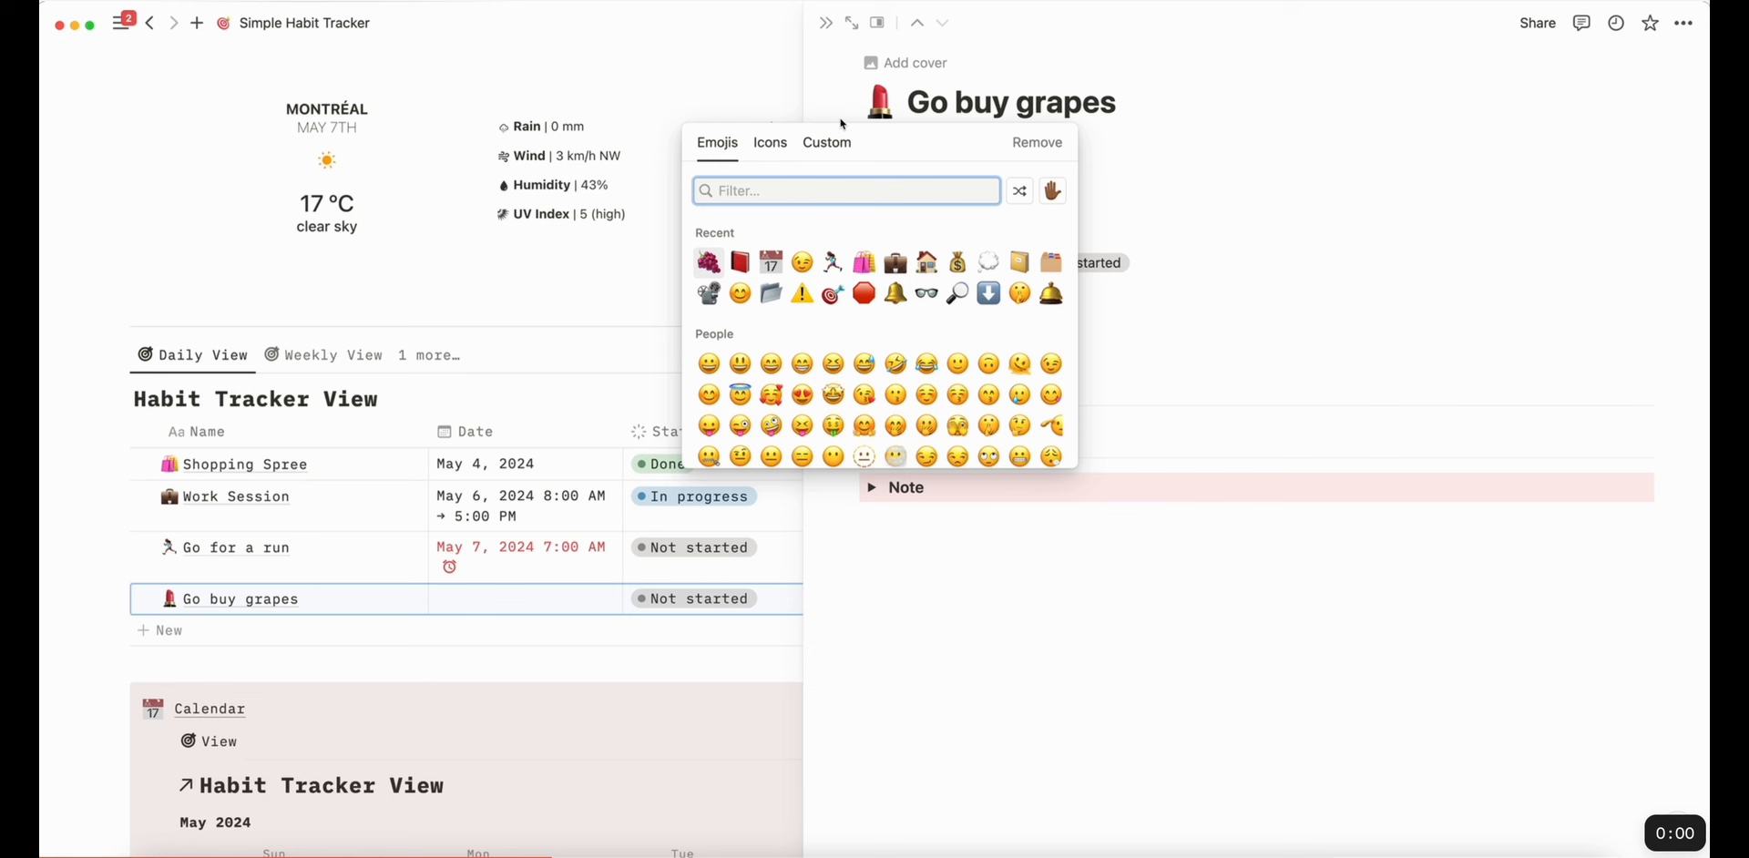
{"action": "left_click", "coordinate": [710, 262]}
Set the habit's date to May 7, 2024, 11:36 AM to 12:01 PM, with a reminder at time of event
{"action": "left_click", "coordinate": [1083, 197]}
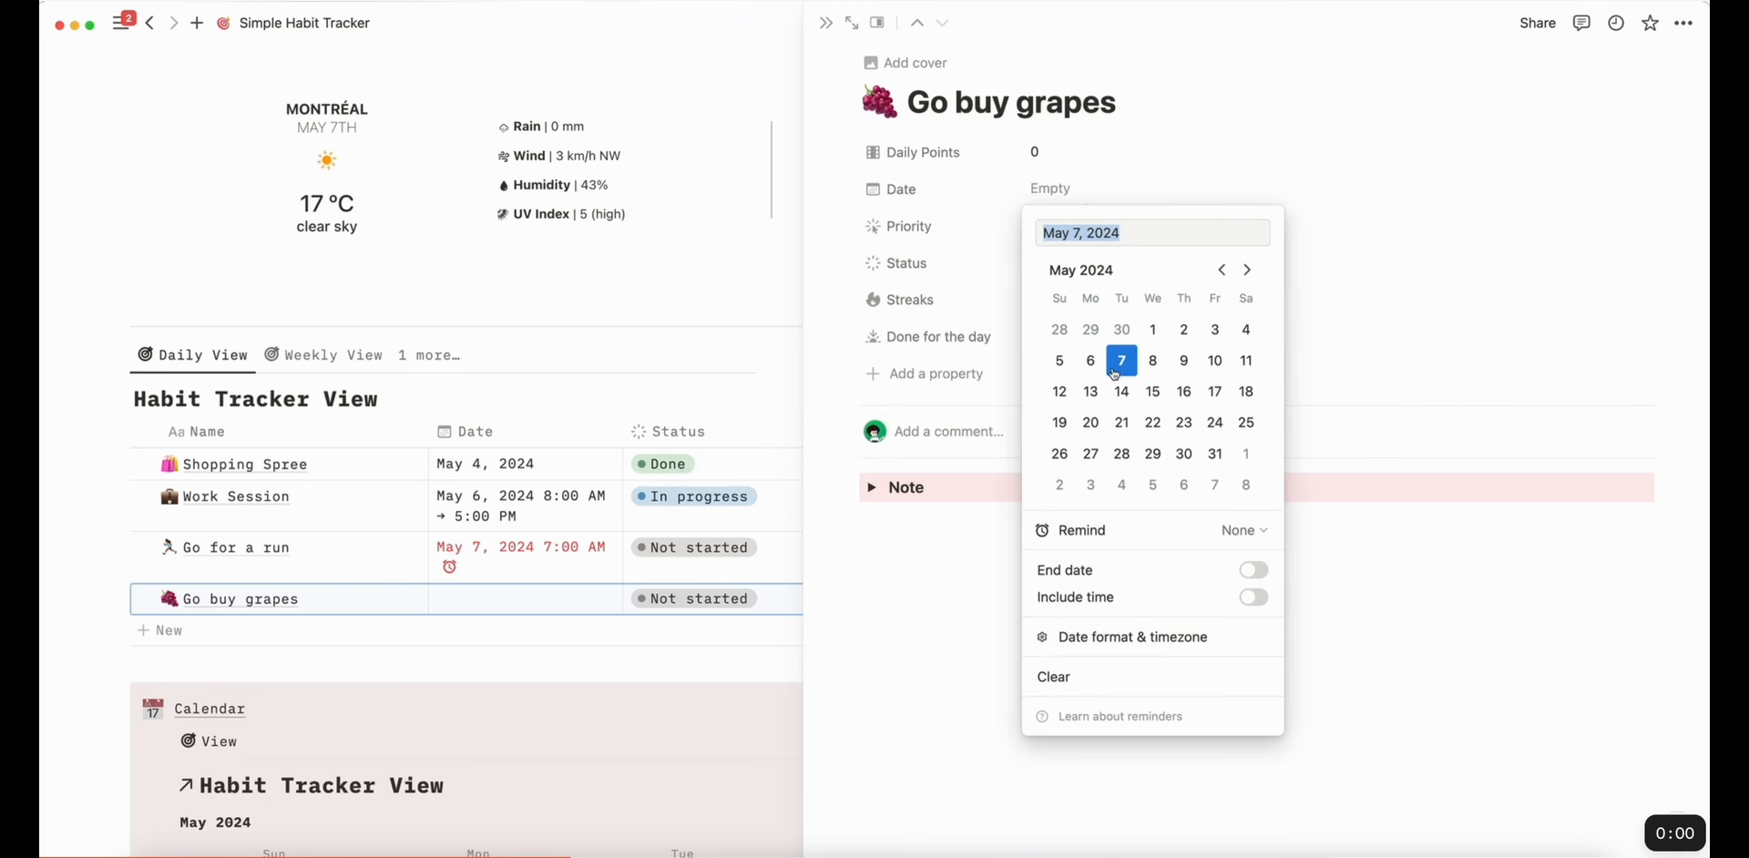
{"action": "left_click", "coordinate": [1115, 368]}
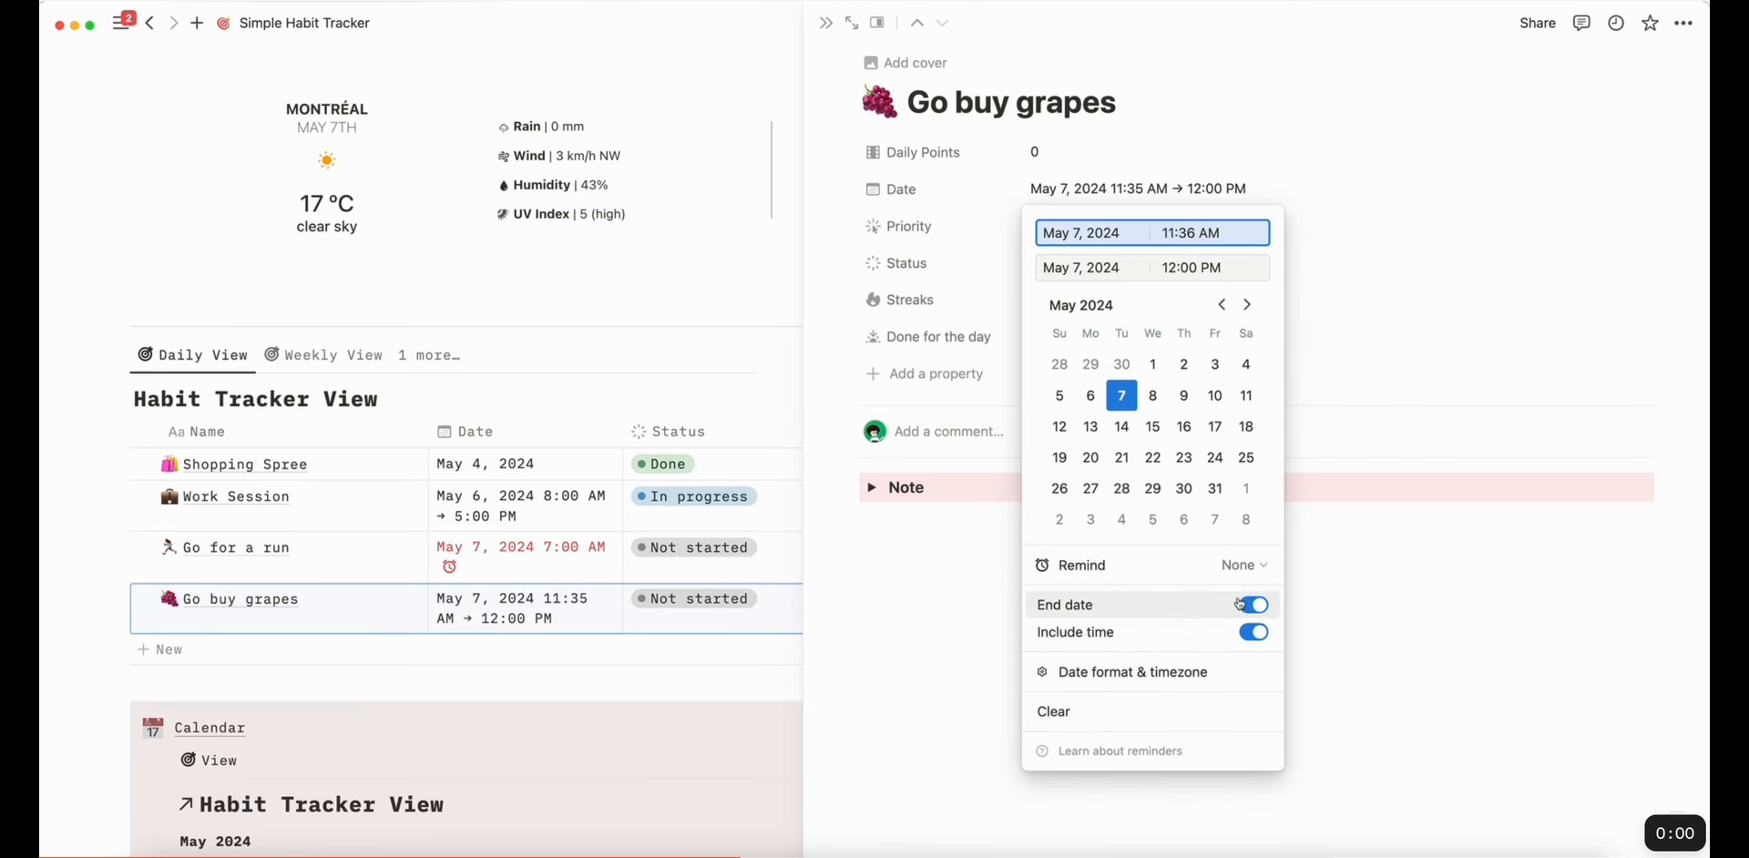
{"action": "left_click", "coordinate": [1239, 568]}
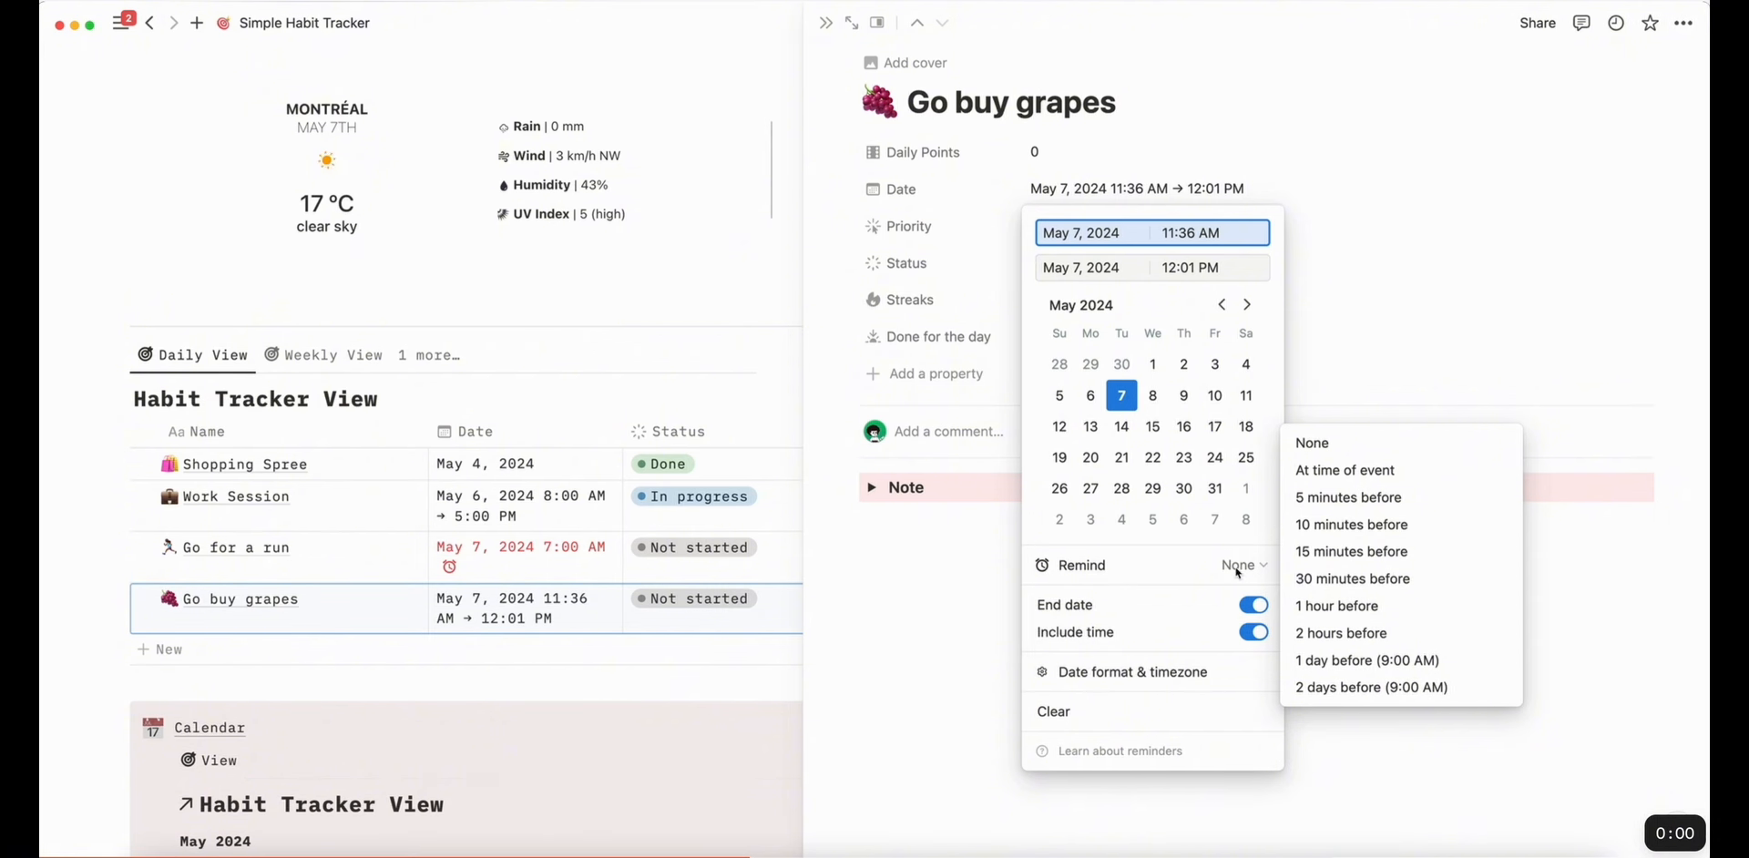
{"action": "left_click", "coordinate": [1404, 471]}
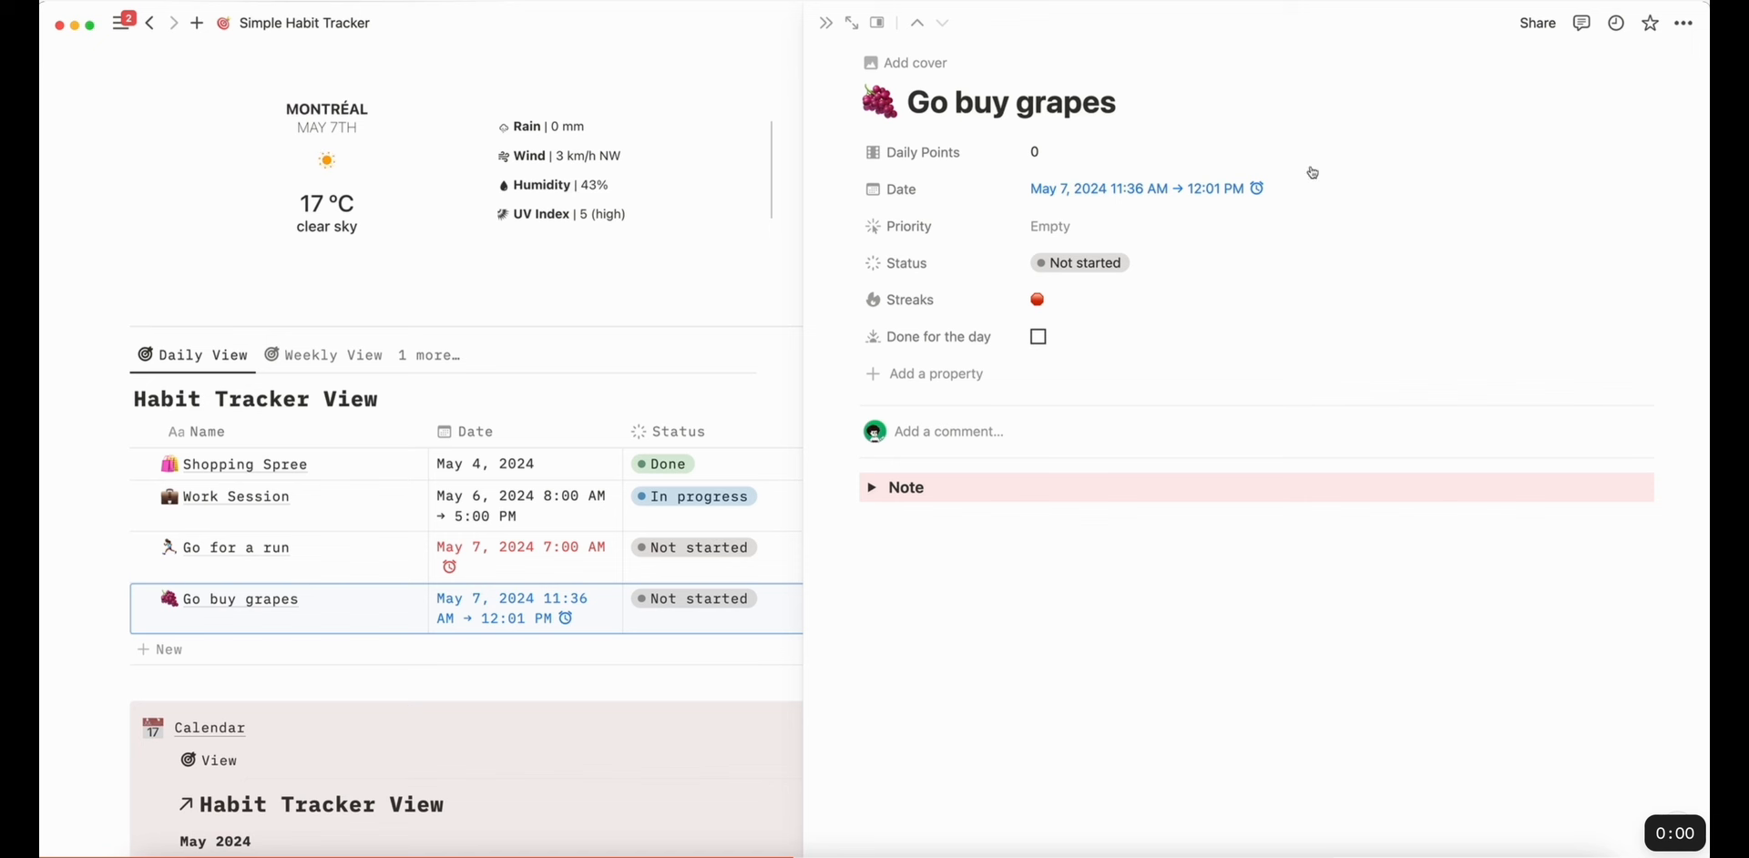
Set the habit's priority to Medium and write "buy green grapes" in its Note toggle, closing the page
{"action": "left_click", "coordinate": [1086, 227]}
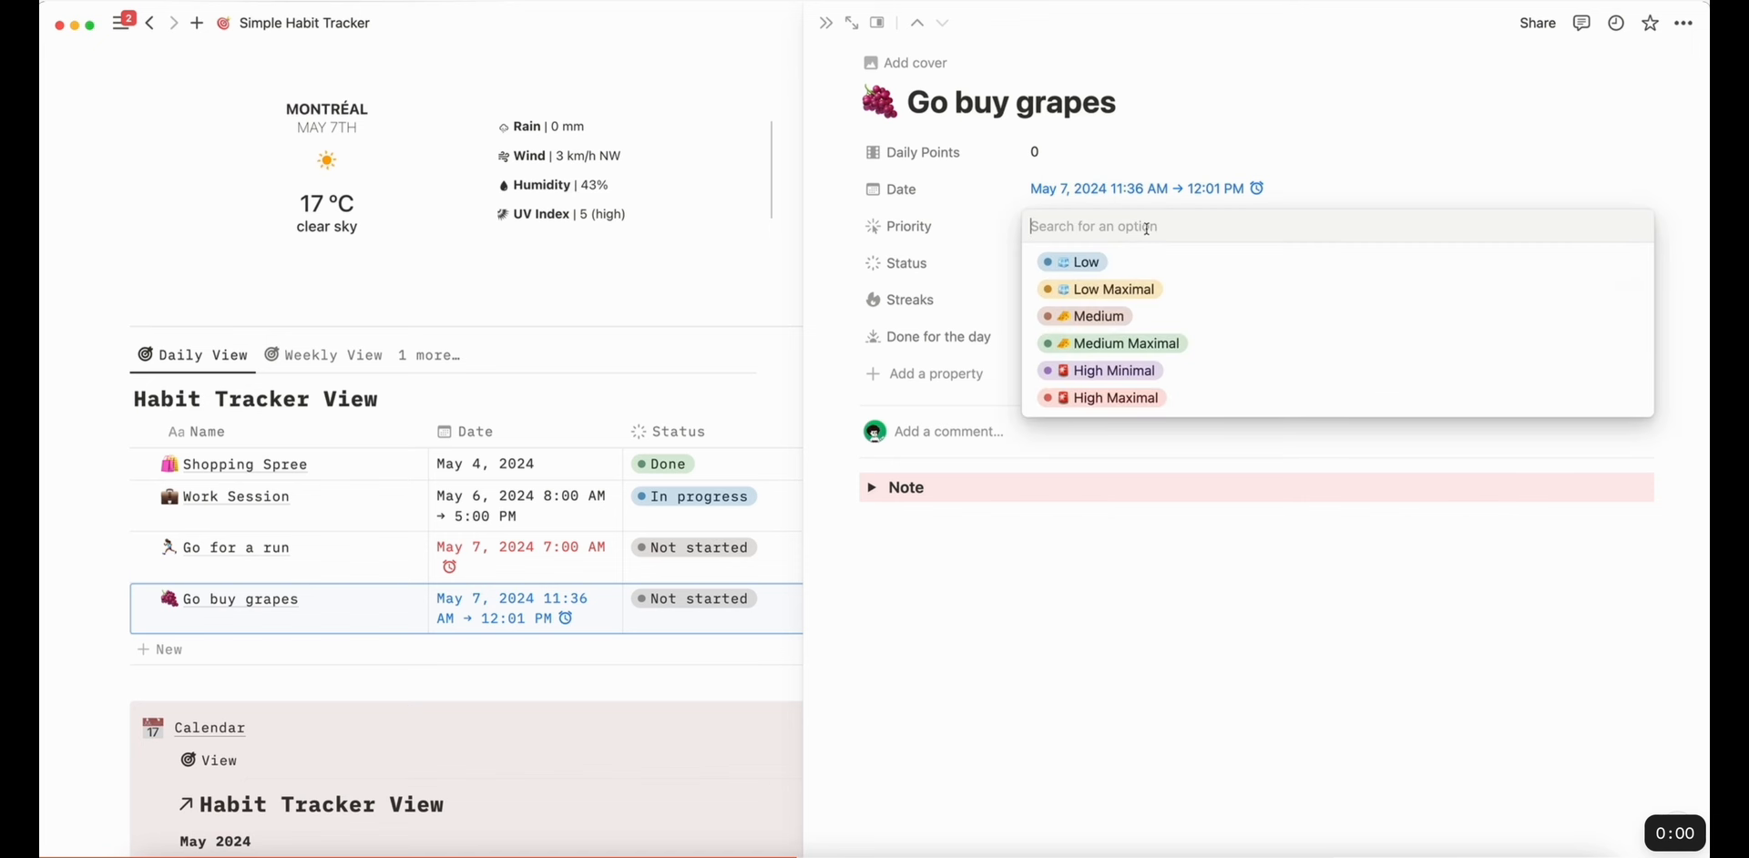
{"action": "left_click", "coordinate": [1182, 318]}
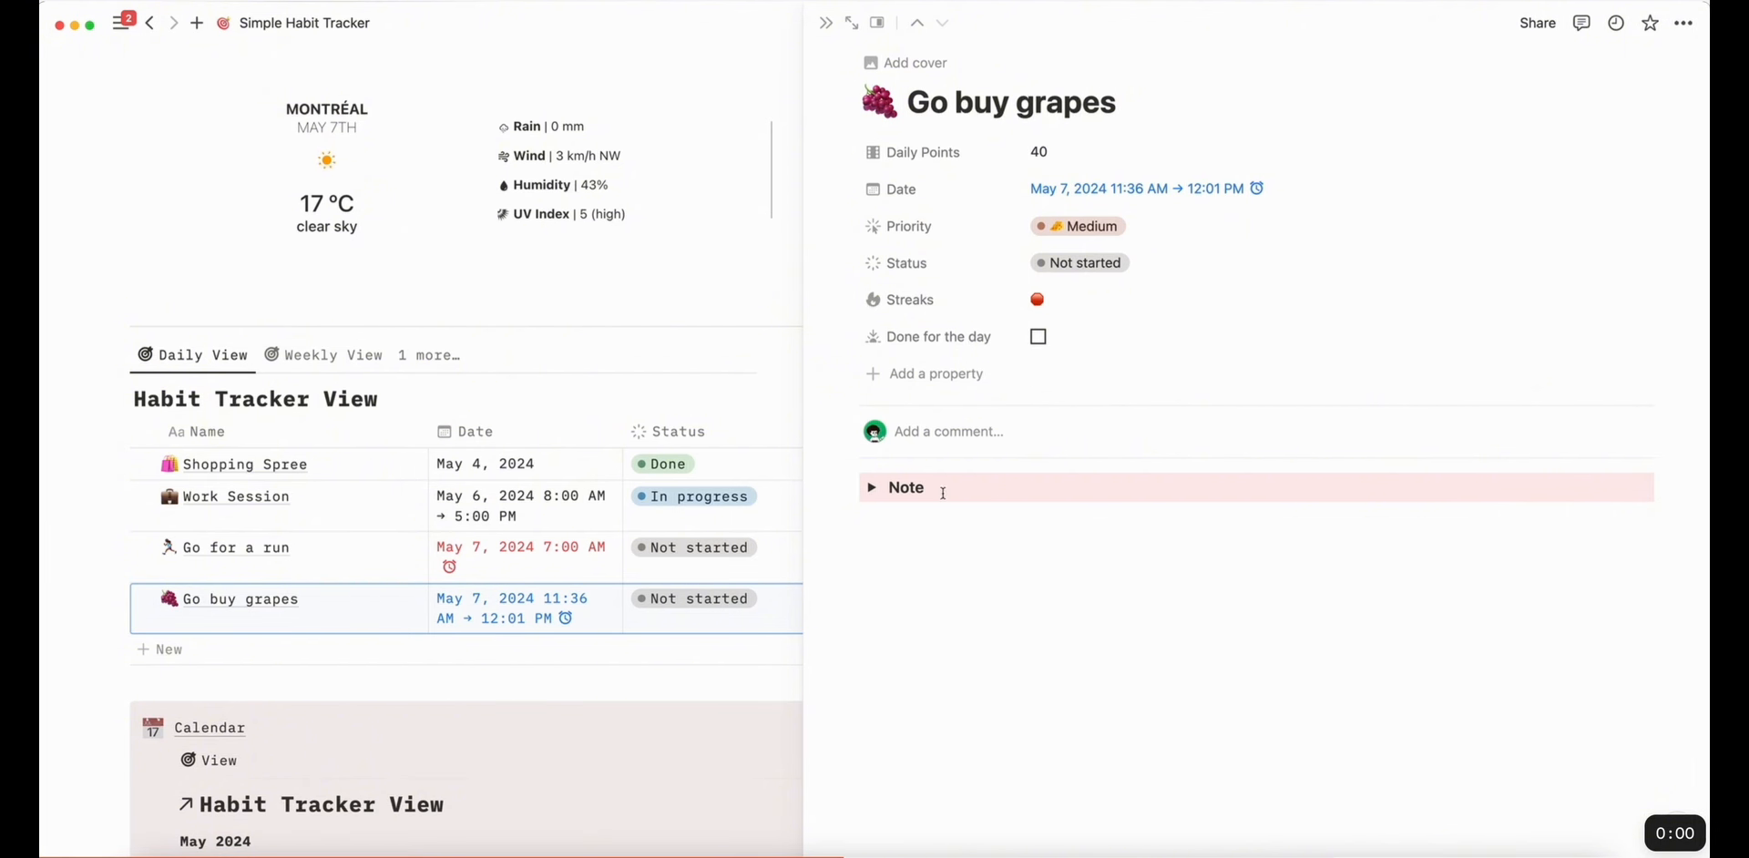
{"action": "left_click", "coordinate": [872, 488]}
{"action": "left_click", "coordinate": [906, 518]}
{"action": "type", "text": "buy"}
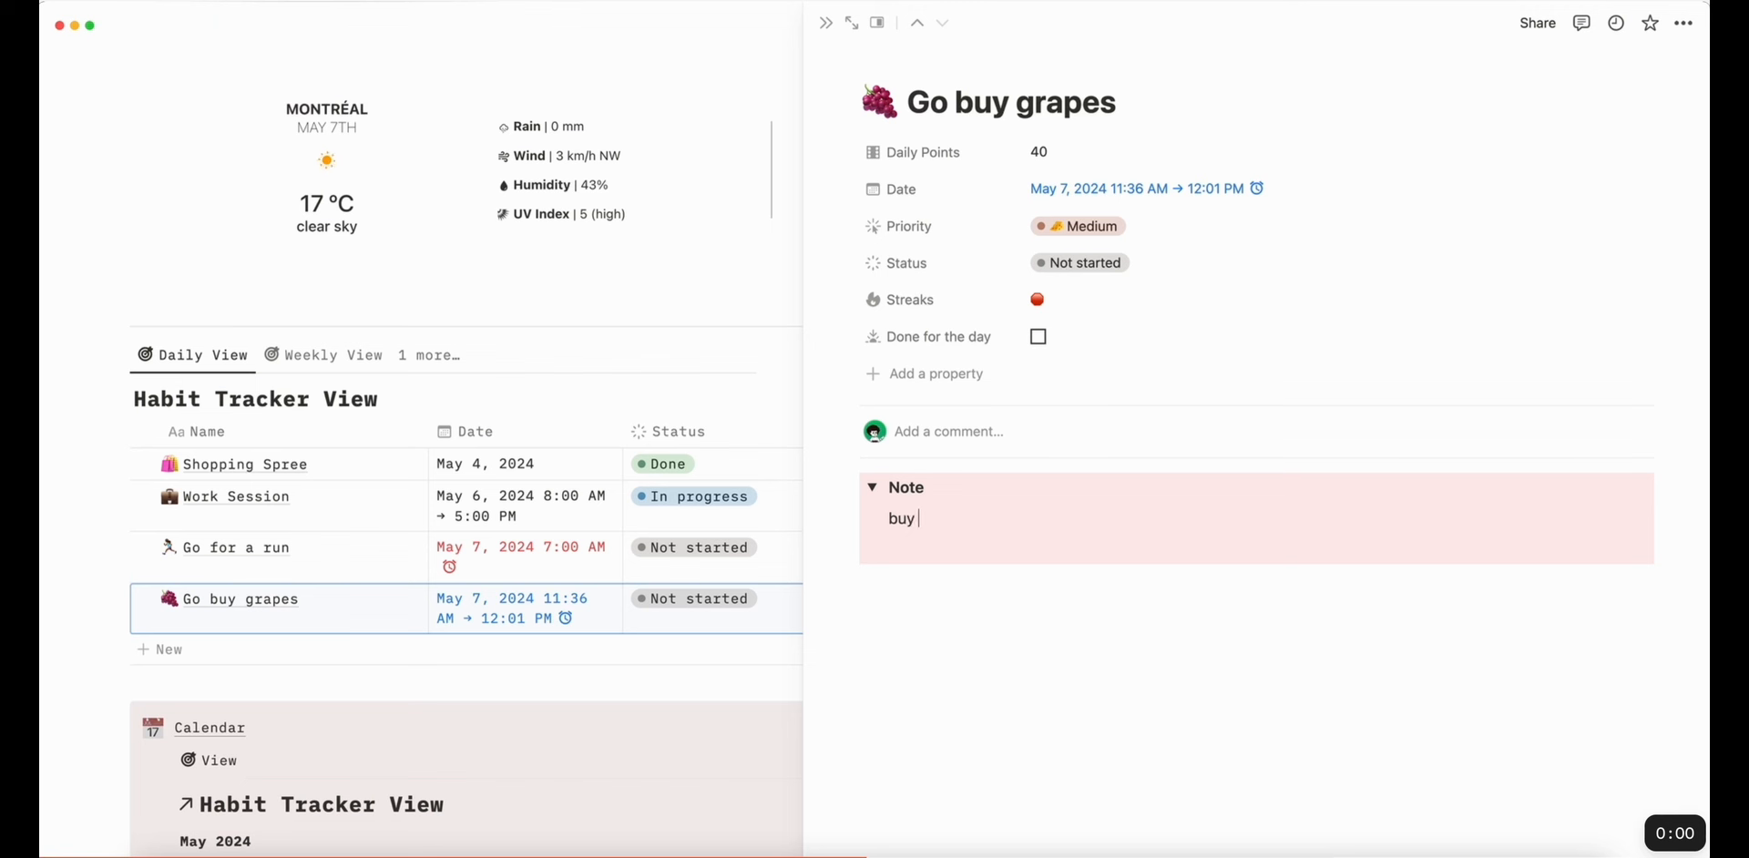
{"action": "type", "text": " green grapes"}
{"action": "key", "text": "Return"}
{"action": "left_click", "coordinate": [824, 24]}
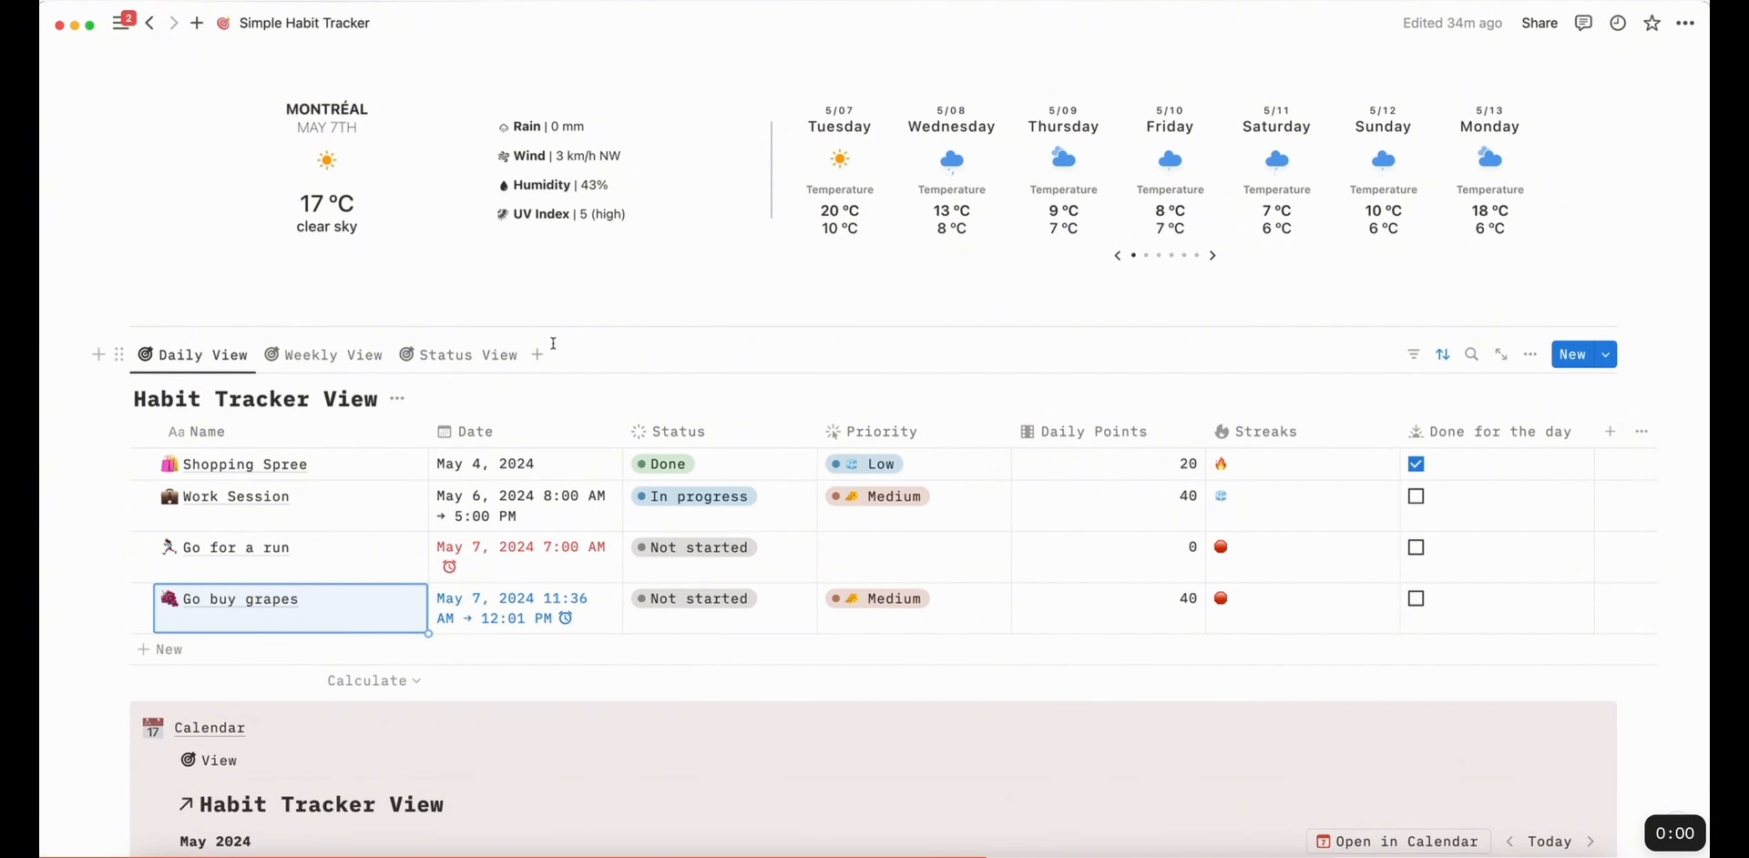
Check how the Go buy grapes habit is listed in the tracker's other views and in the May 2024 calendar
{"action": "left_click", "coordinate": [323, 358]}
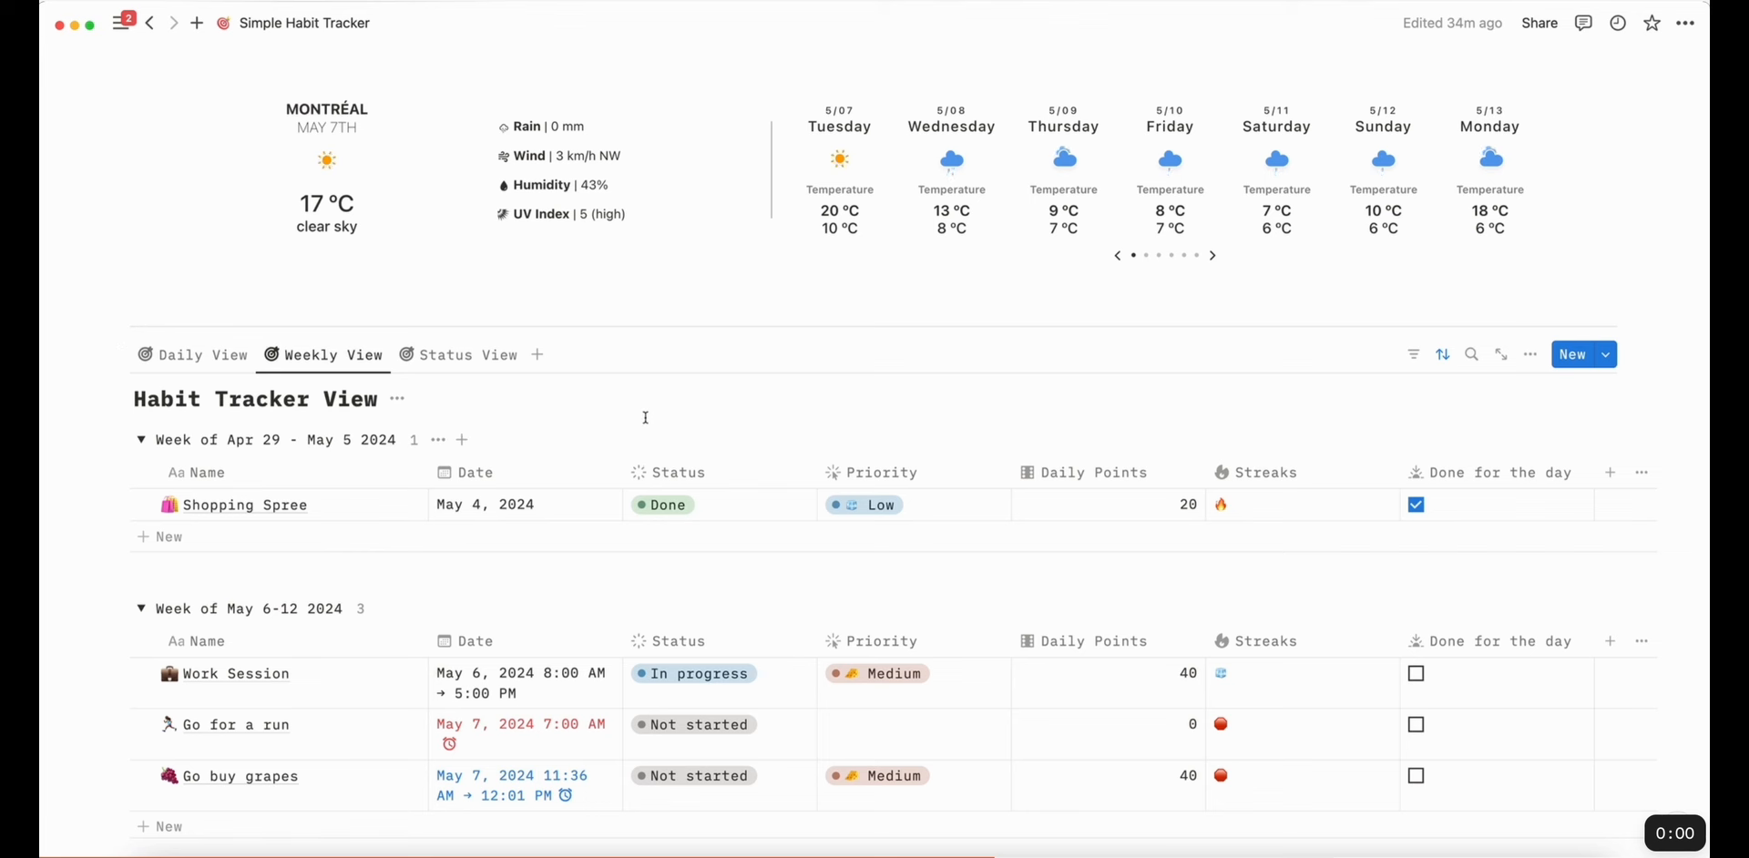
{"action": "scroll", "coordinate": [645, 417], "scroll_direction": "down", "scroll_amount": 1}
{"action": "left_click", "coordinate": [467, 269]}
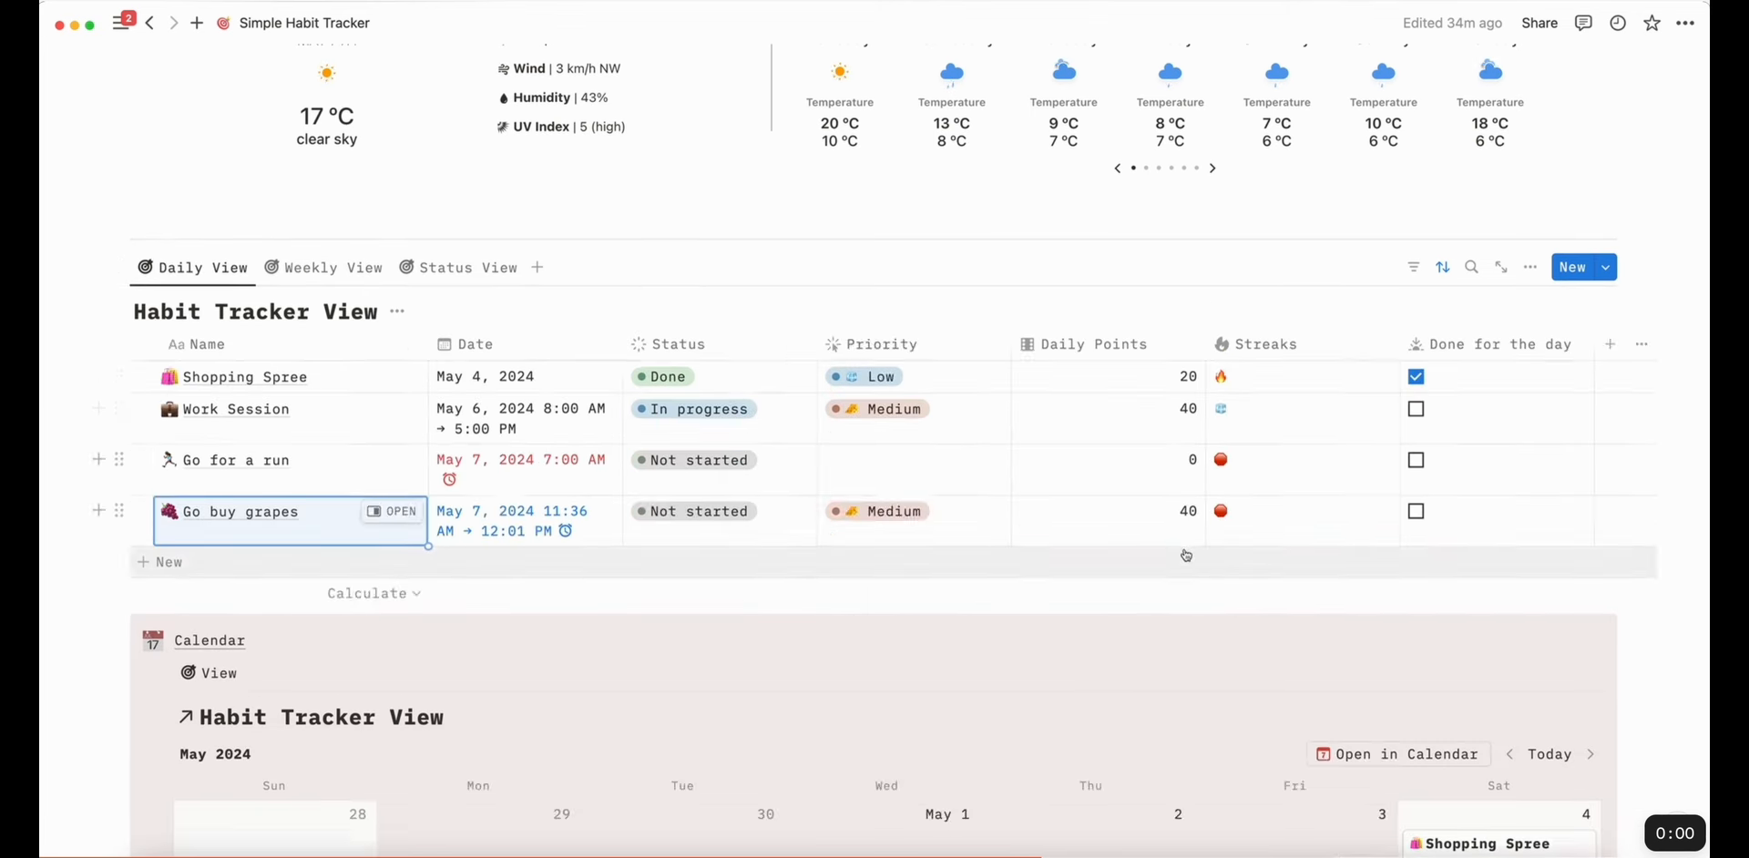
{"action": "scroll", "coordinate": [1184, 552], "scroll_direction": "down", "scroll_amount": 8}
{"action": "scroll", "coordinate": [1184, 553], "scroll_direction": "down", "scroll_amount": 1}
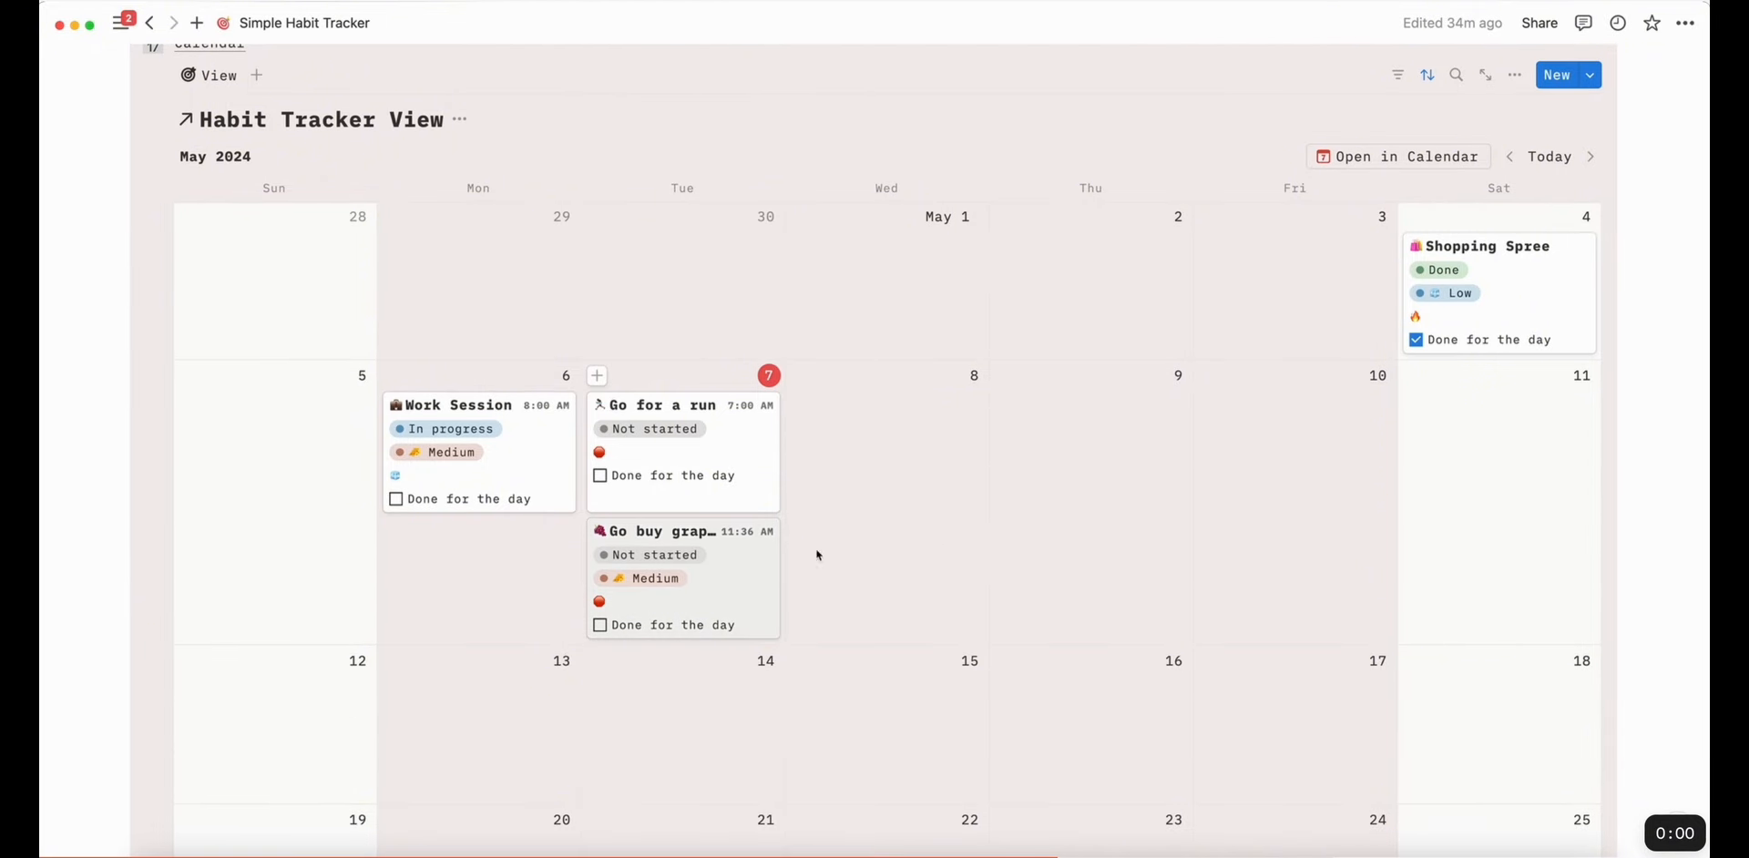
{"action": "scroll", "coordinate": [945, 546], "scroll_direction": "up", "scroll_amount": 10}
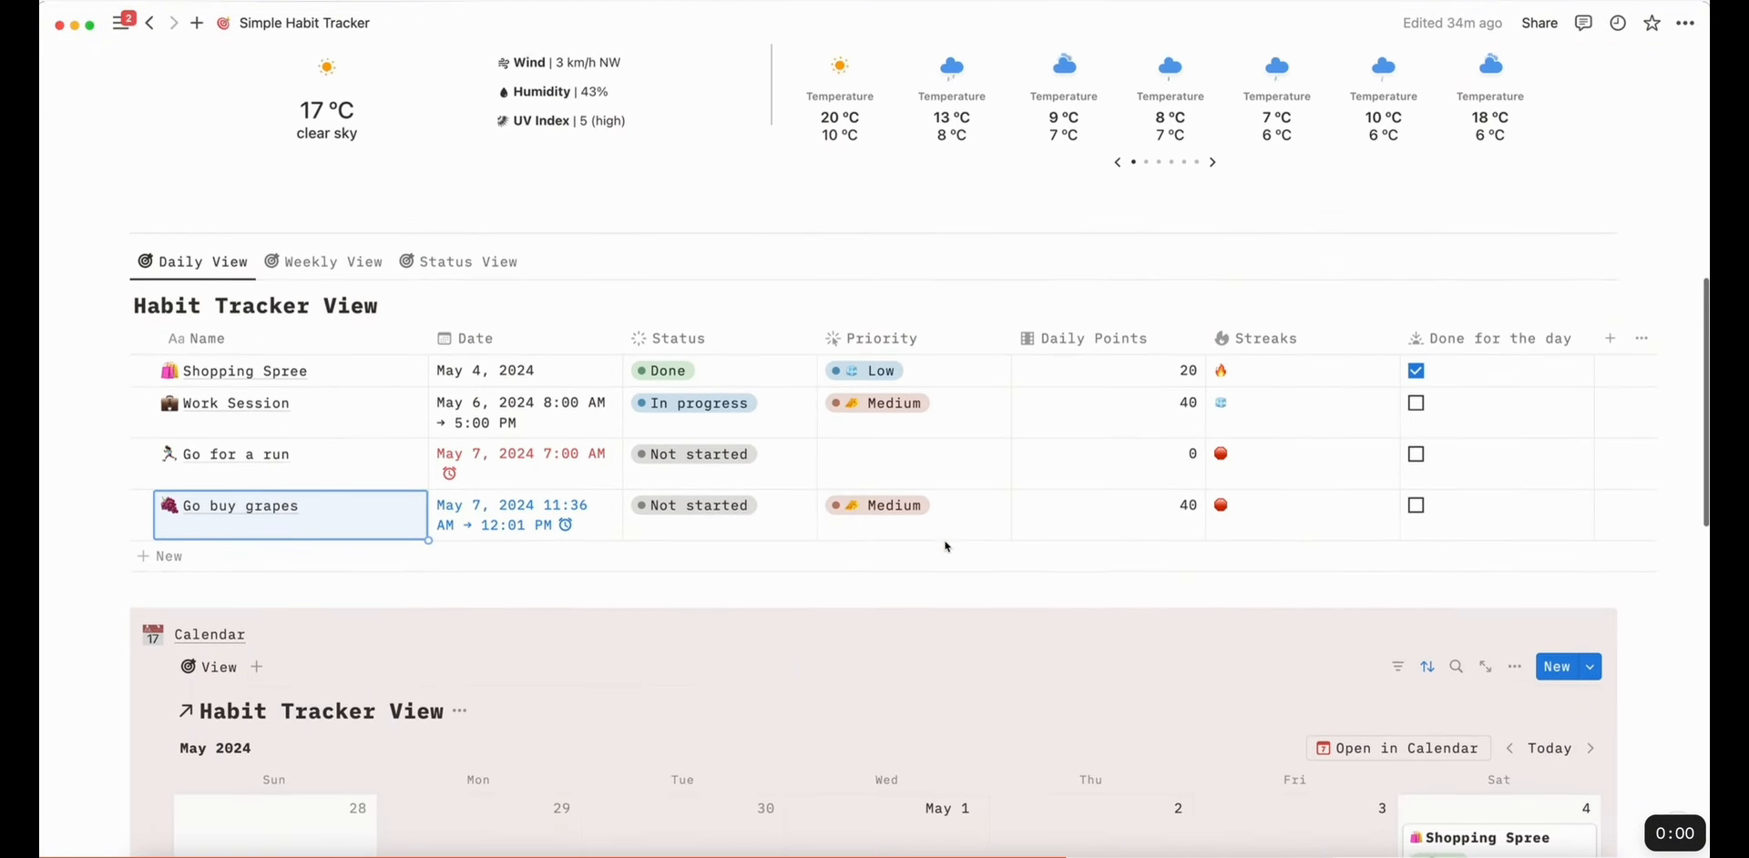
{"action": "scroll", "coordinate": [945, 546], "scroll_direction": "up", "scroll_amount": 2}
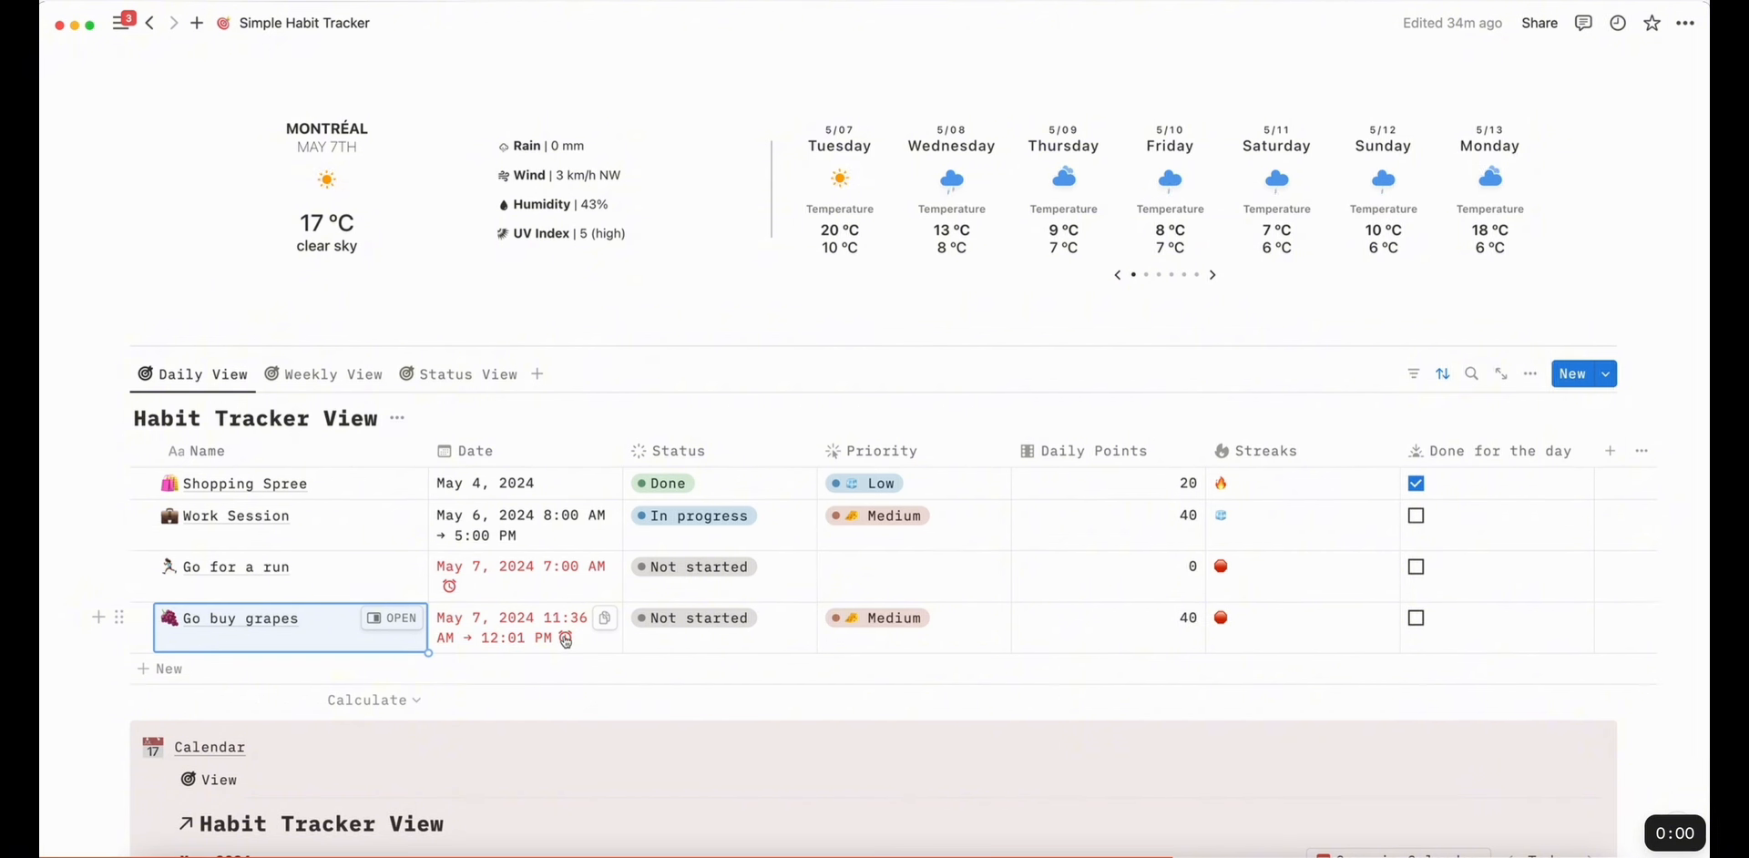
Check the inbox for the Go buy grapes reminder and close it again
{"action": "mouse_move", "coordinate": [121, 22]}
{"action": "left_click", "coordinate": [148, 146]}
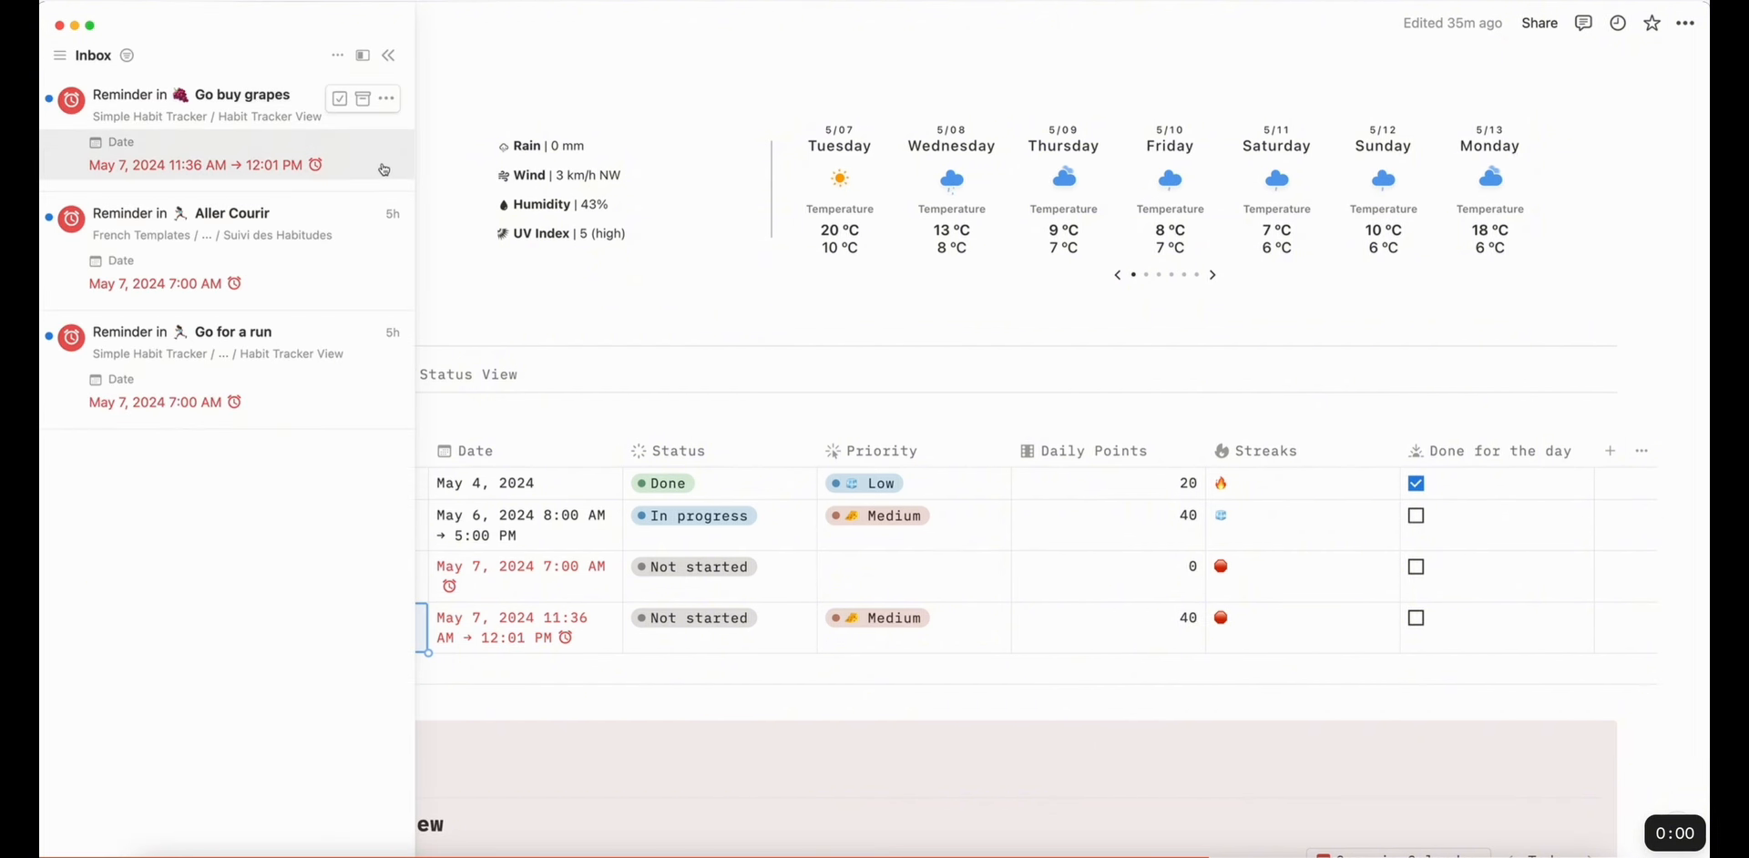
{"action": "left_click", "coordinate": [388, 56]}
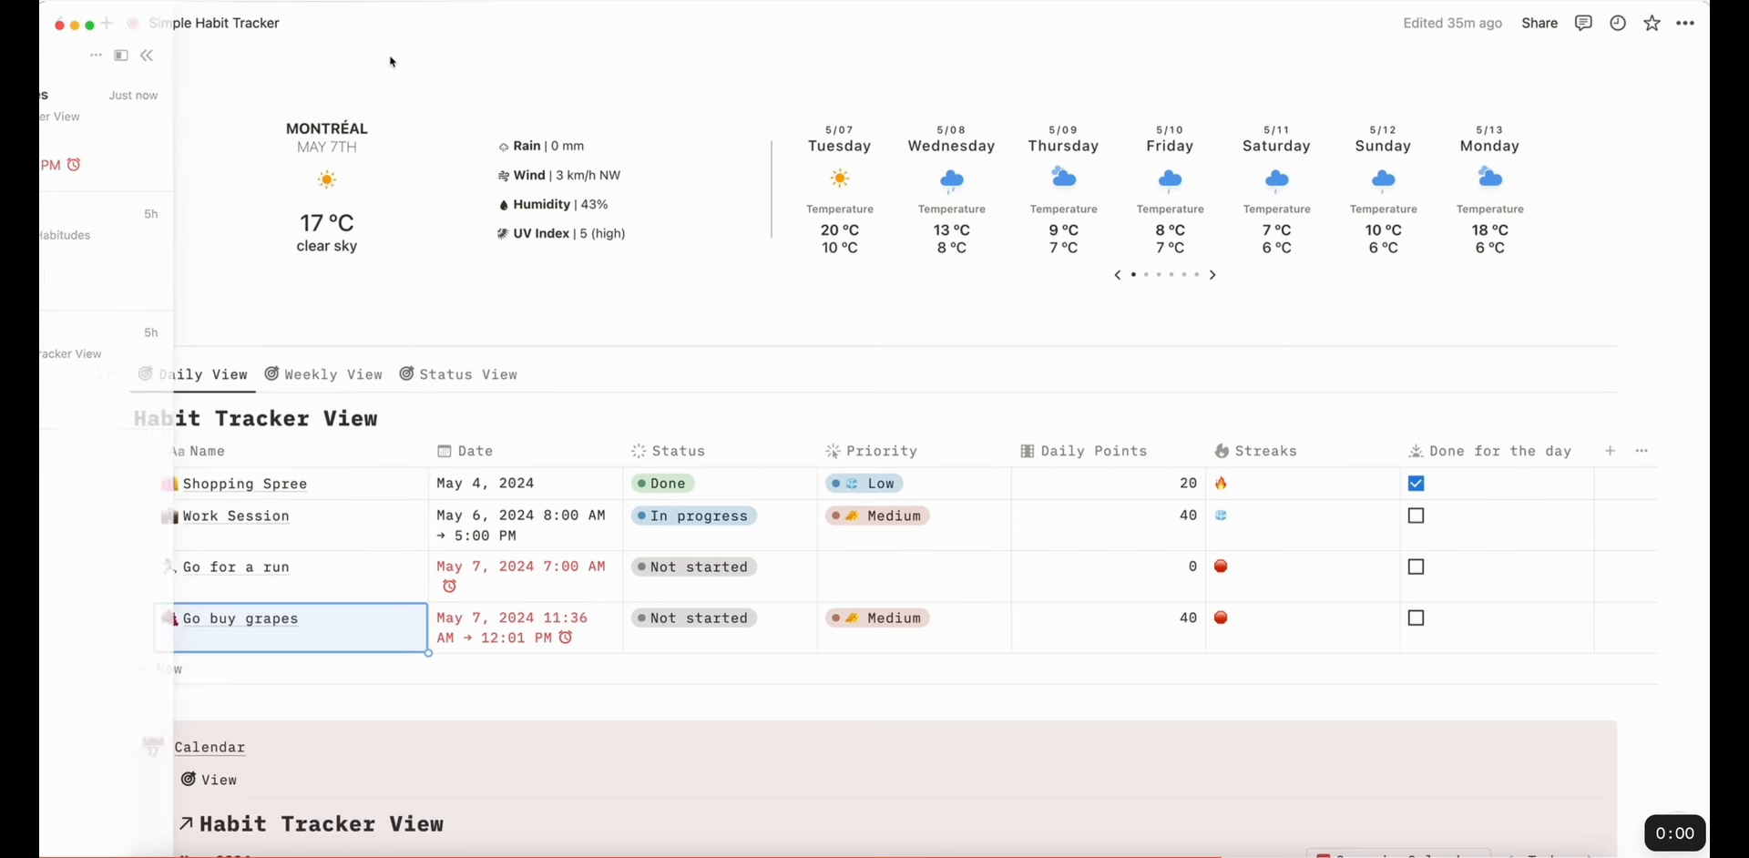
Move the Go buy grapes status through In progress to Done
{"action": "left_click", "coordinate": [718, 625]}
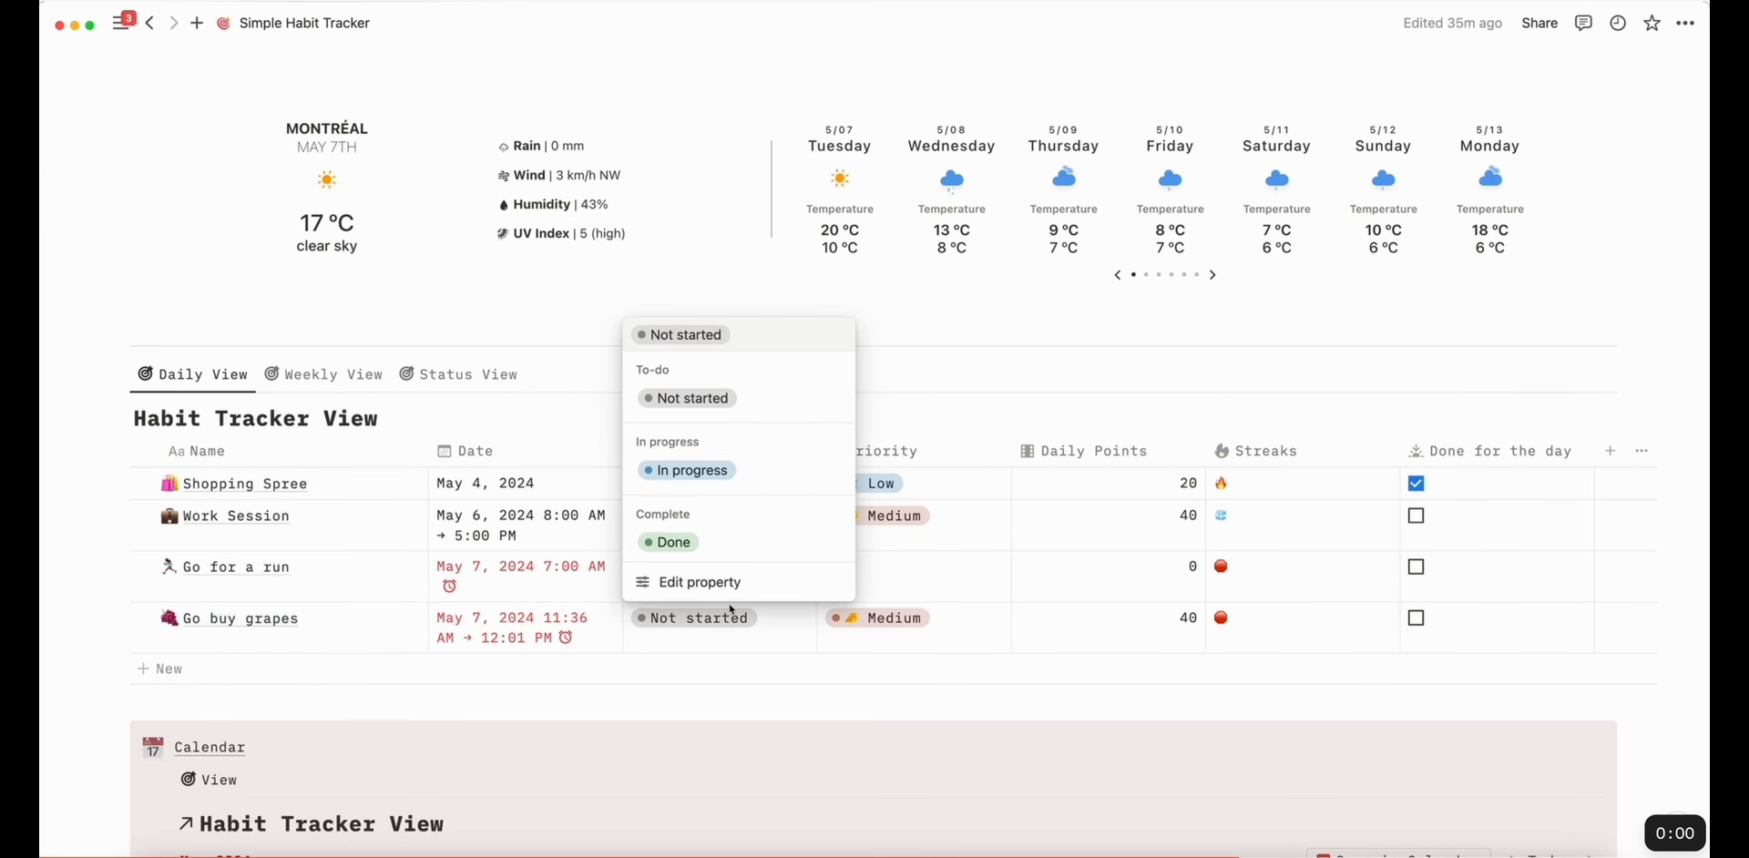
{"action": "left_click", "coordinate": [719, 470]}
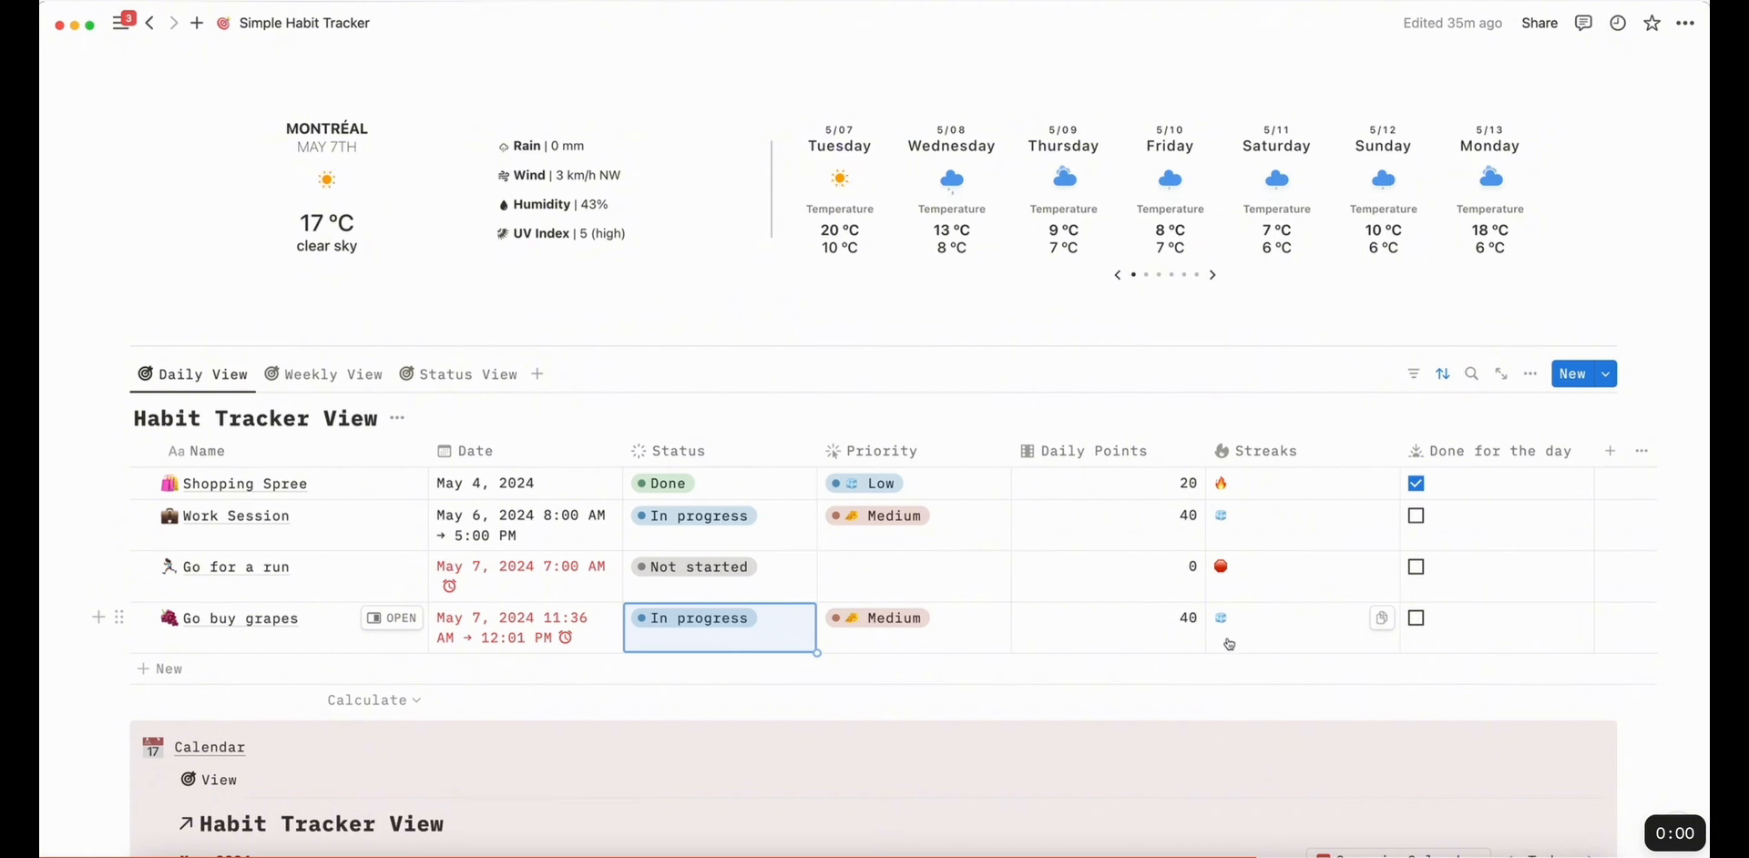
{"action": "left_click", "coordinate": [704, 646]}
{"action": "left_click", "coordinate": [718, 550]}
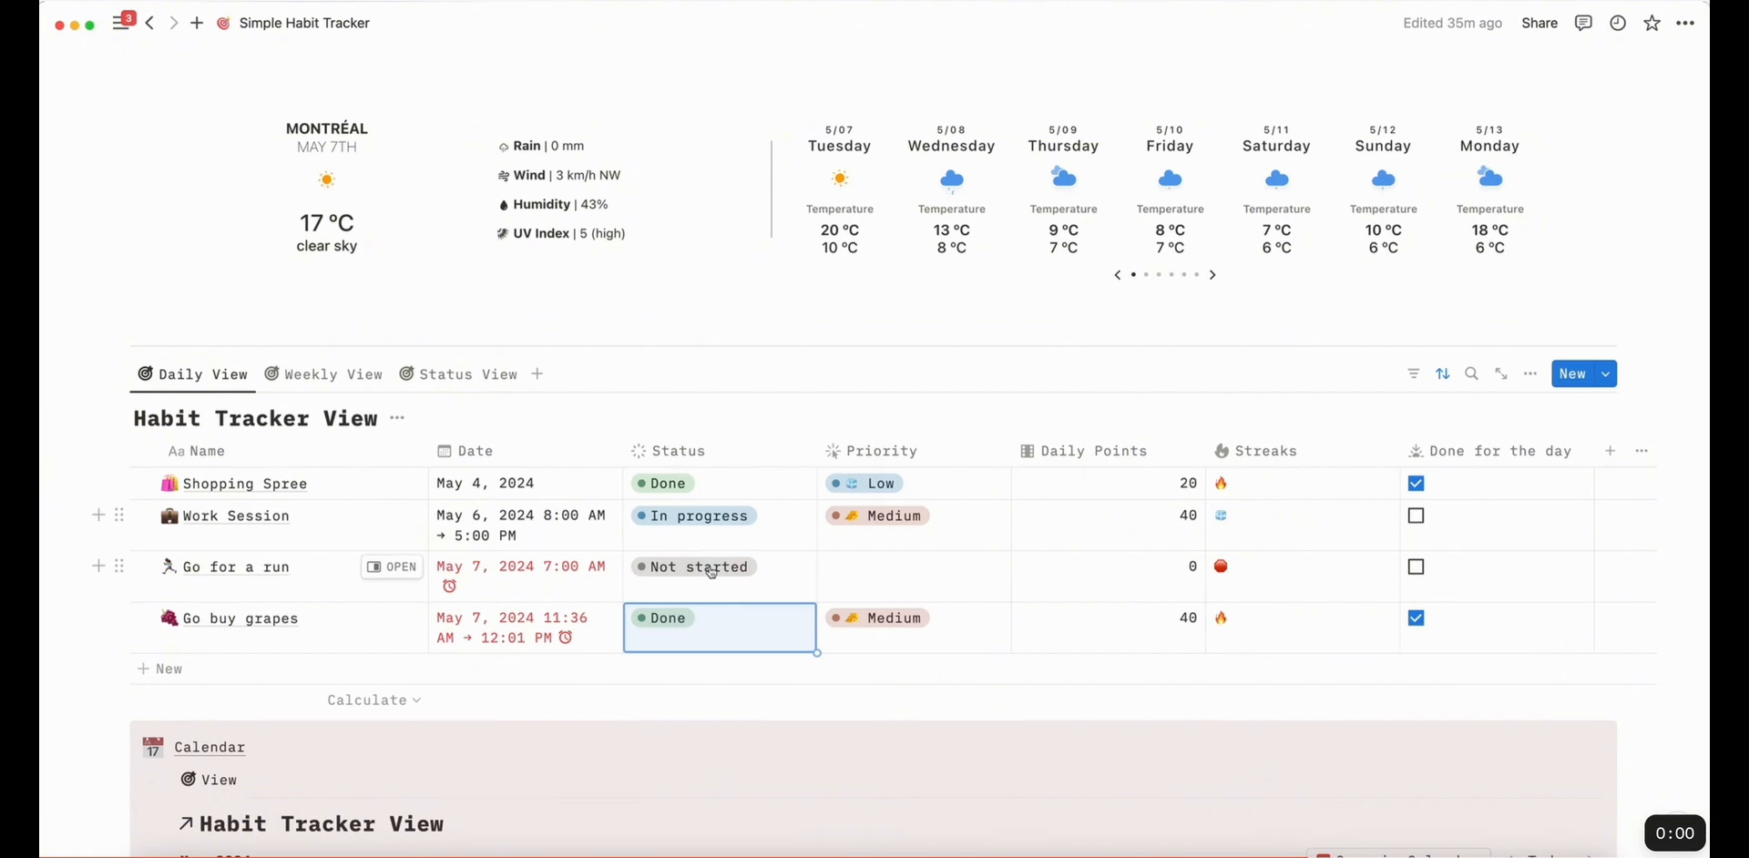
Set the end time of the Go buy grapes date to 11:36 AM
{"action": "left_click", "coordinate": [578, 643]}
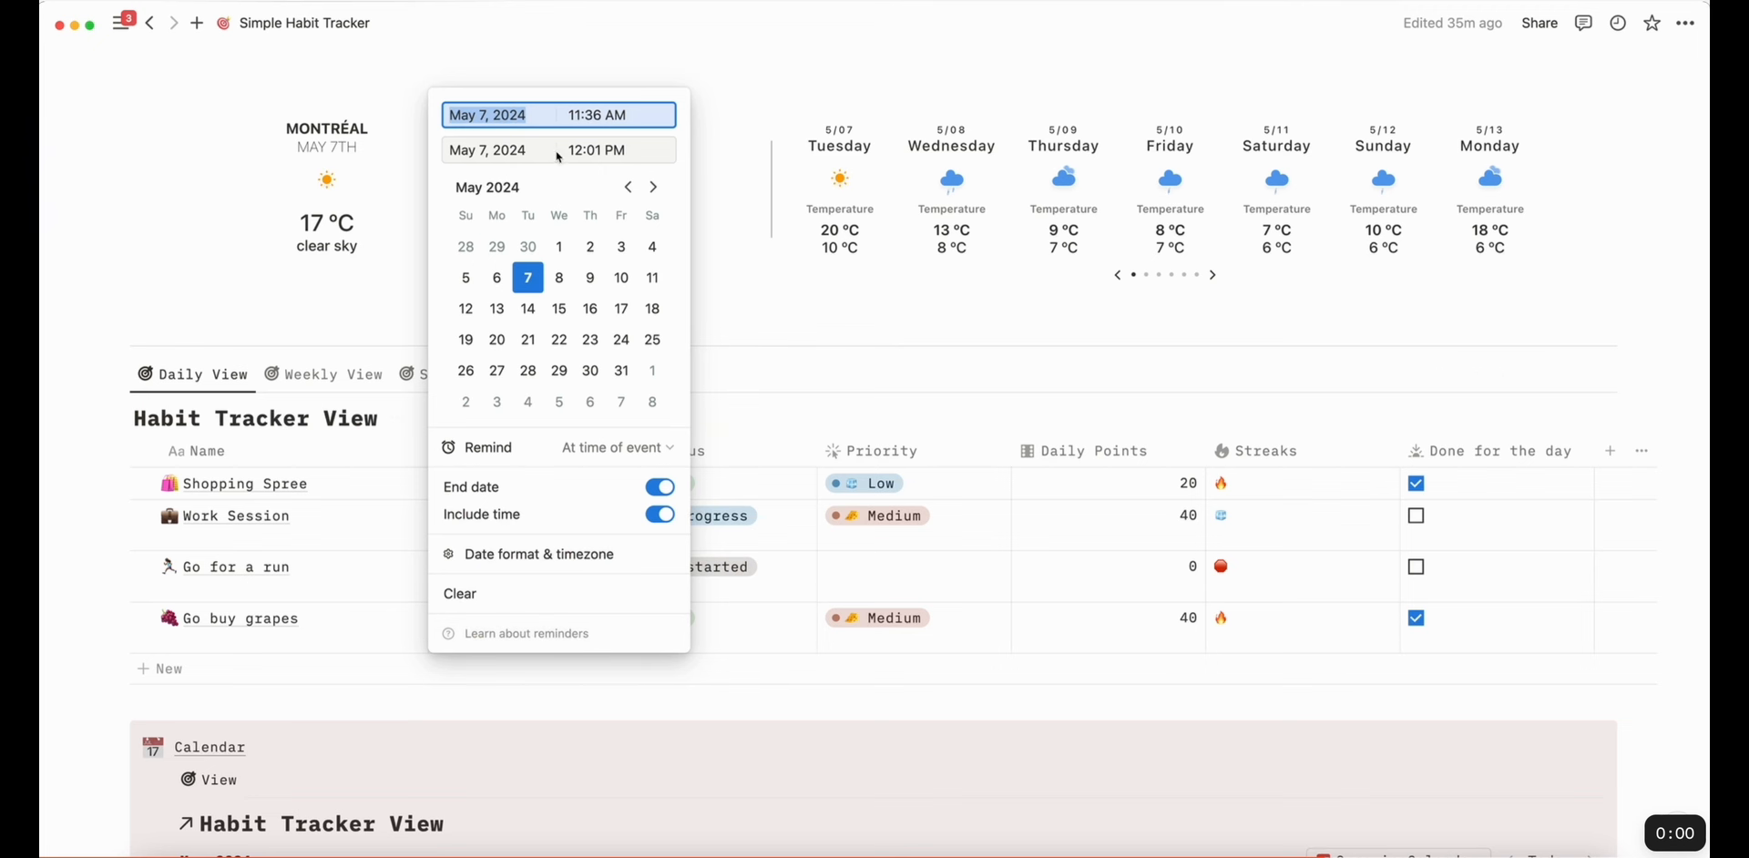
{"action": "double_click", "coordinate": [602, 152]}
{"action": "type", "text": "11:36"}
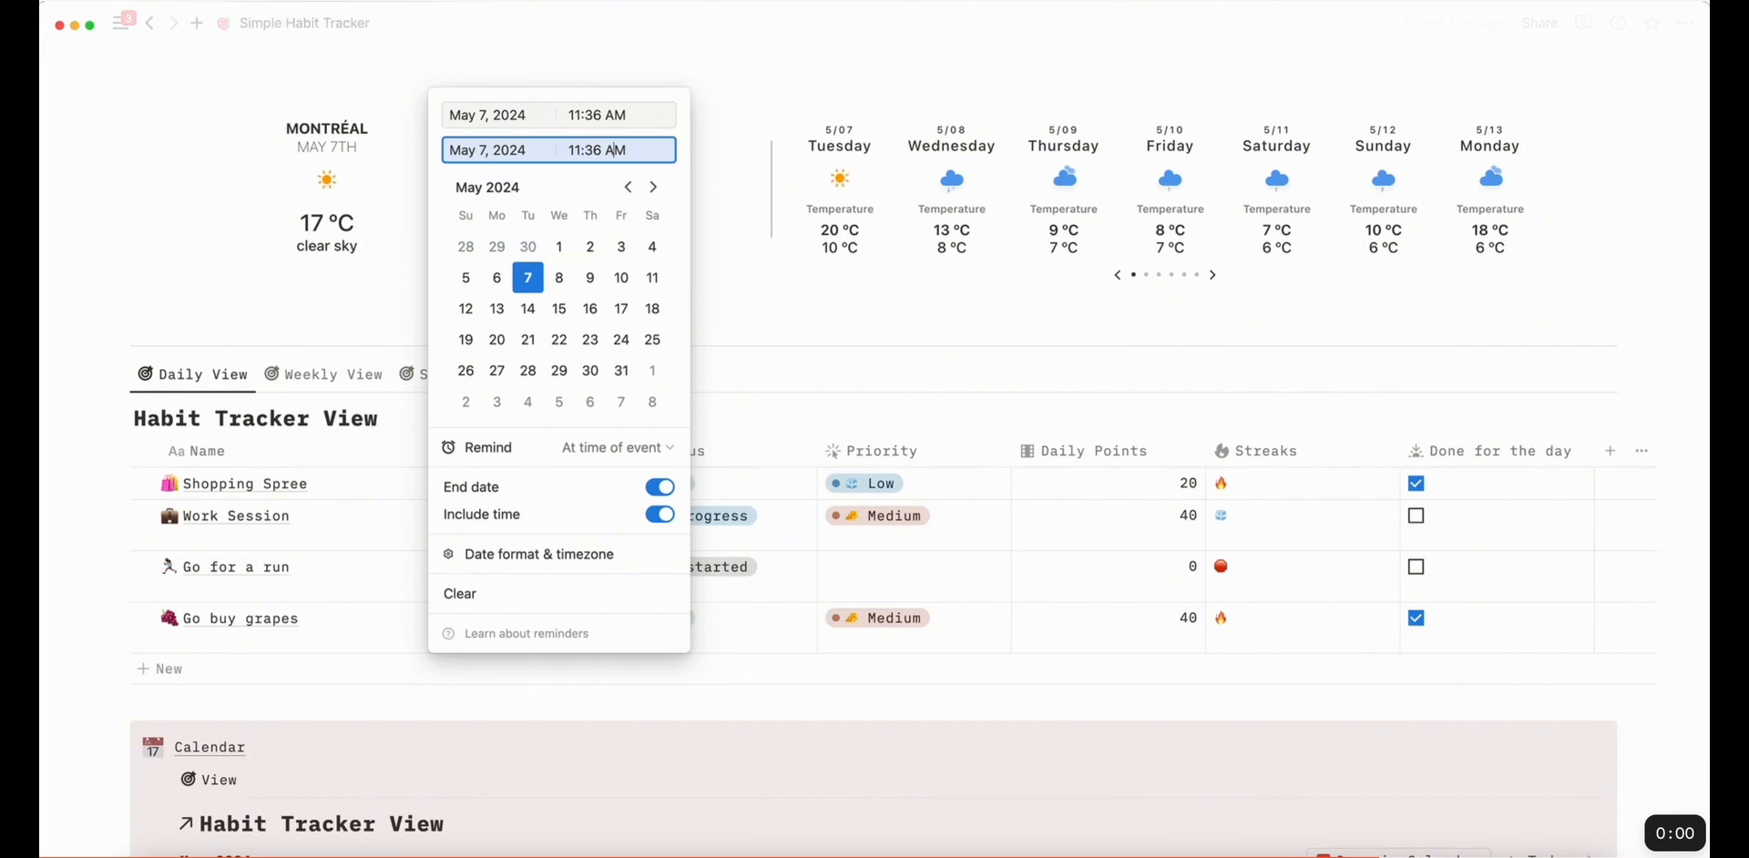
{"action": "double_click", "coordinate": [609, 150]}
{"action": "type", "text": "AM"}
{"action": "left_click", "coordinate": [895, 408]}
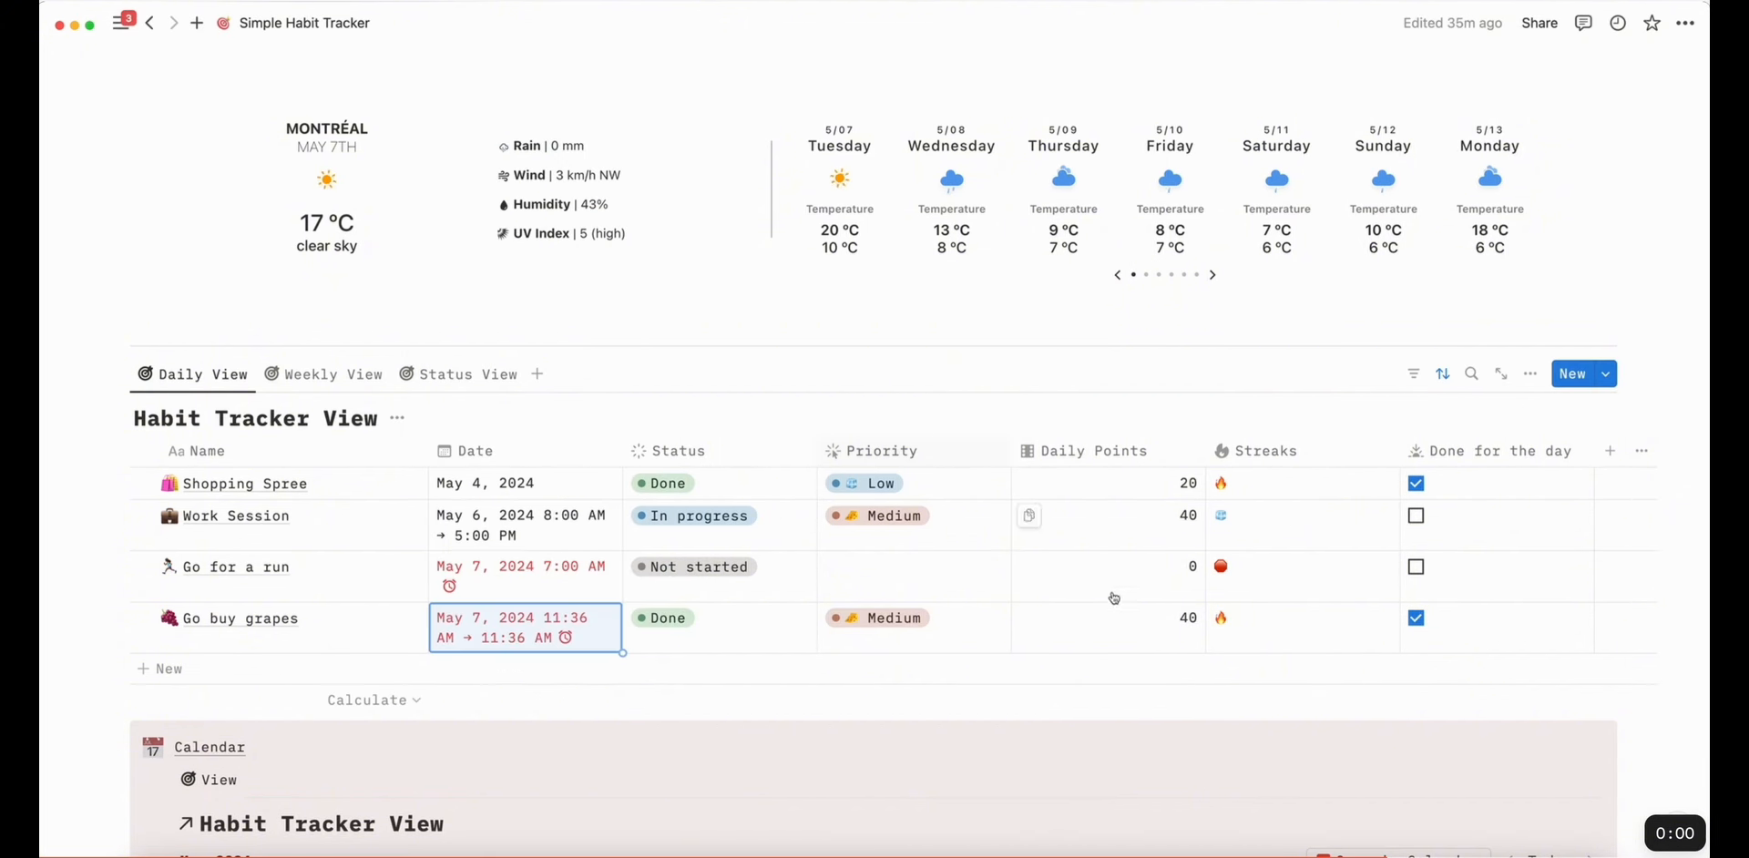
Set the reminder on the Go buy grapes date to None
{"action": "left_click", "coordinate": [544, 634]}
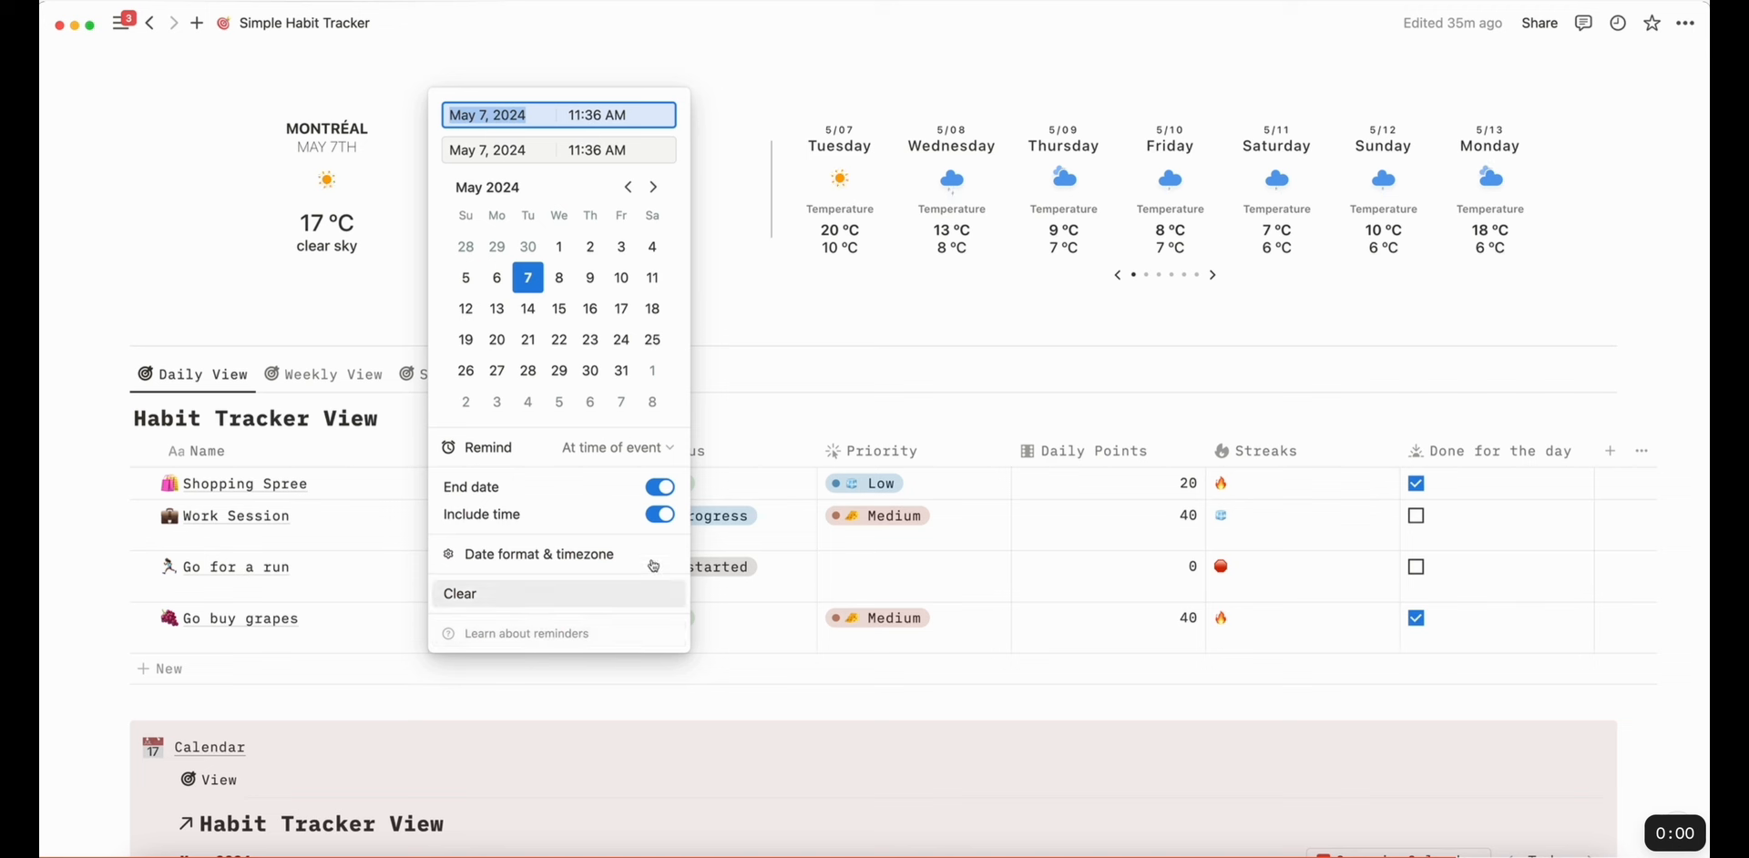
{"action": "left_click", "coordinate": [618, 447]}
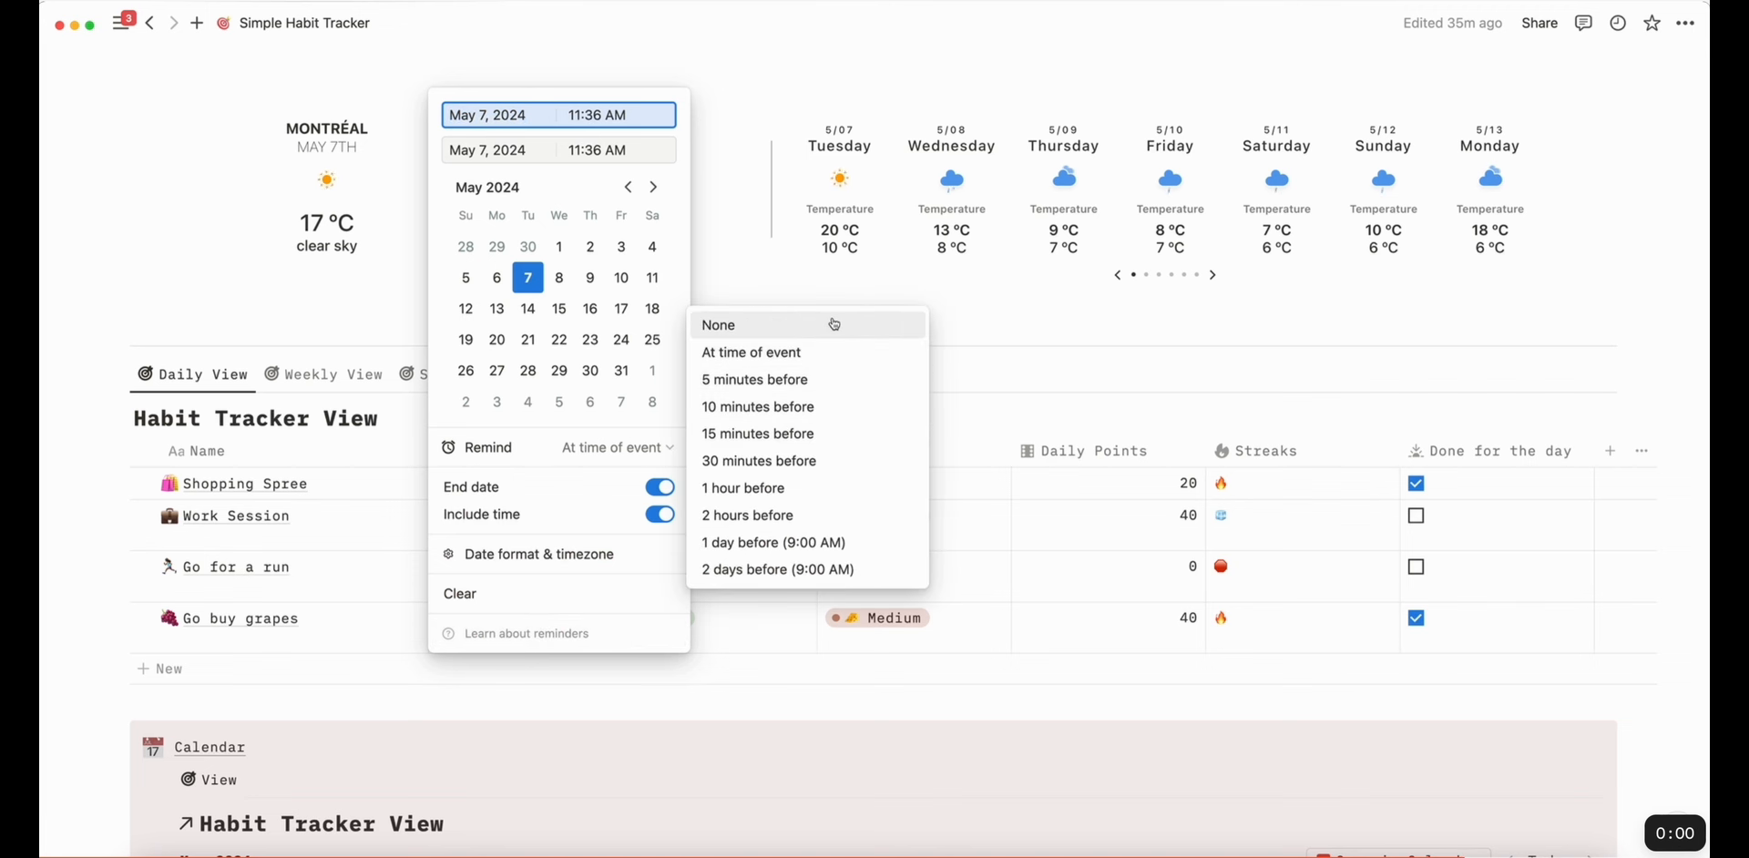
{"action": "left_click", "coordinate": [793, 324]}
{"action": "left_click", "coordinate": [874, 680]}
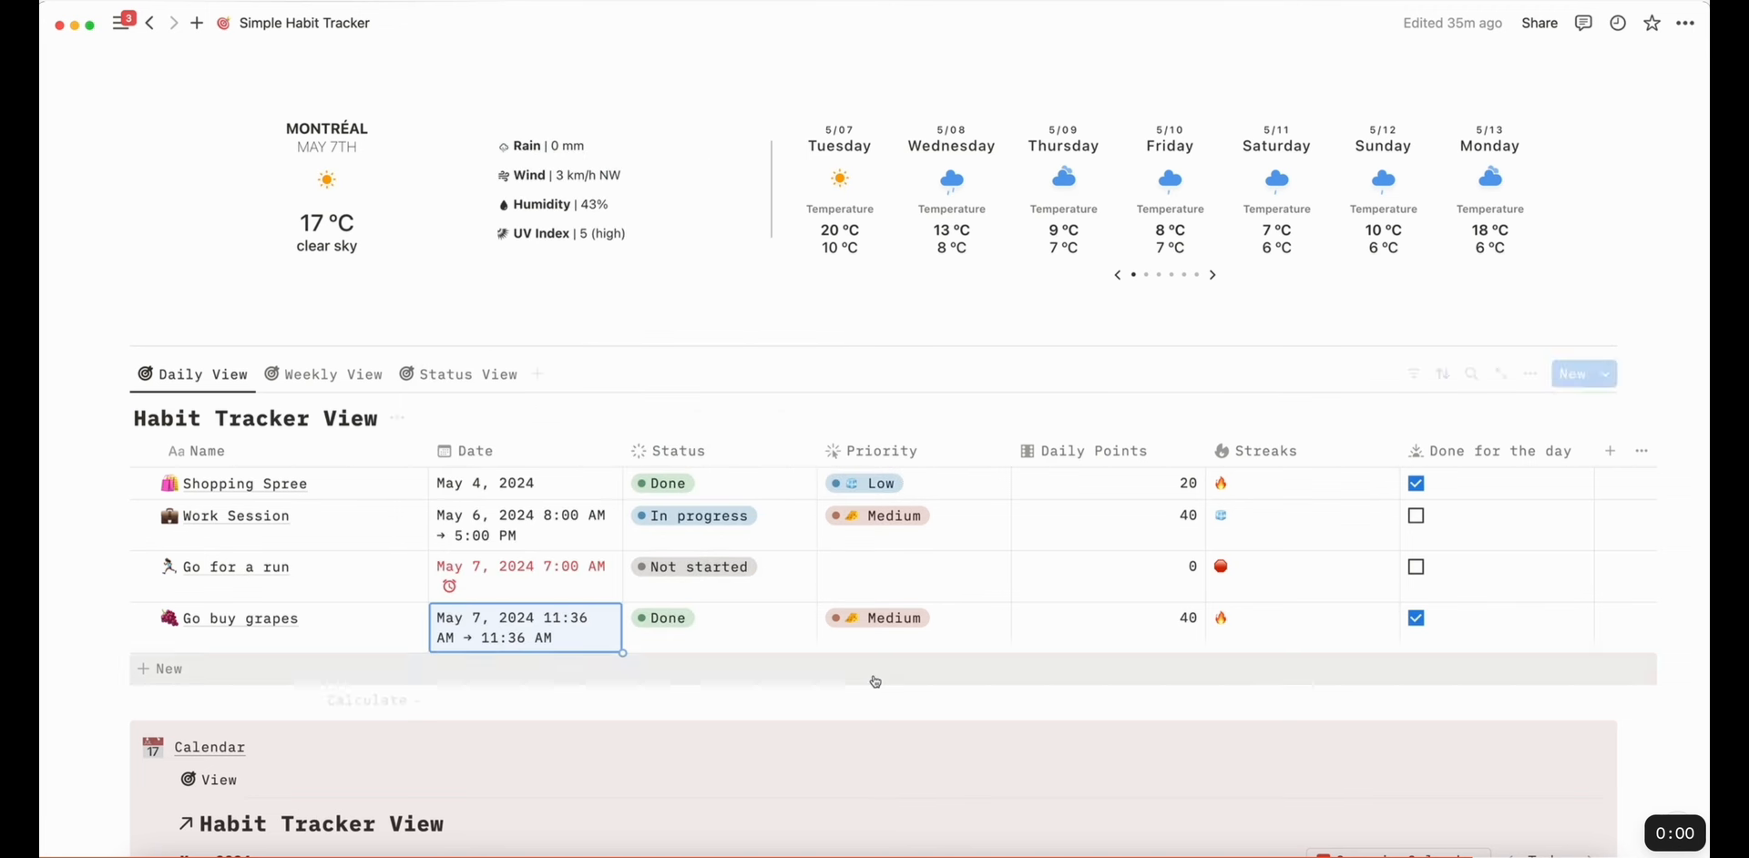
Reopen the inbox to review the Go buy grapes reminder entry
{"action": "mouse_move", "coordinate": [121, 22]}
{"action": "left_click", "coordinate": [94, 140]}
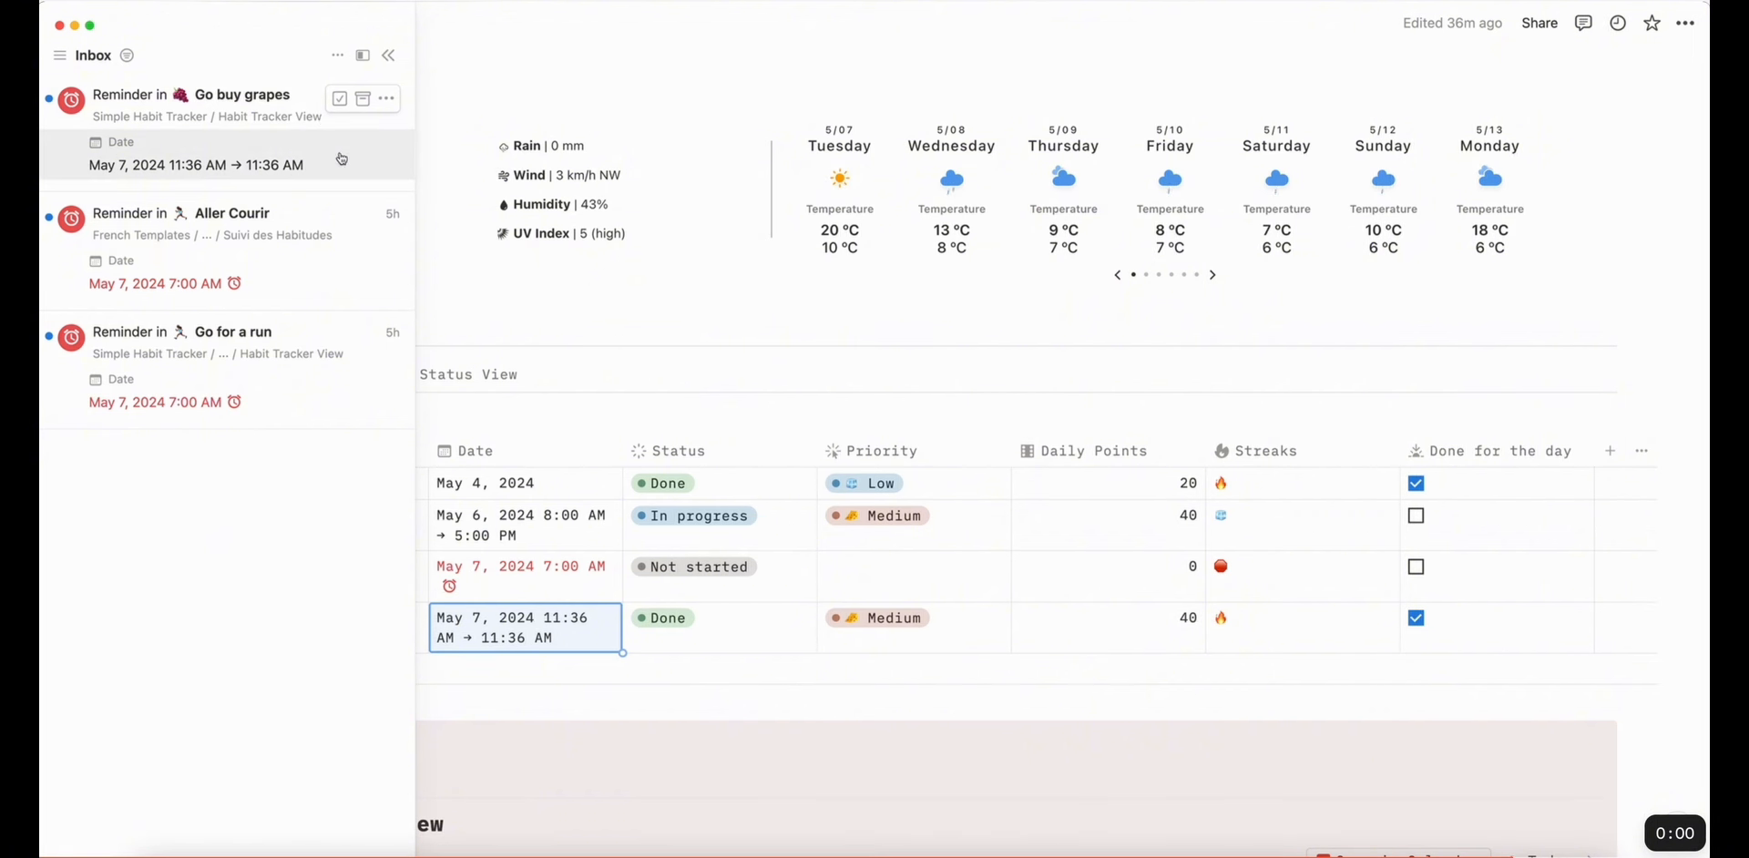